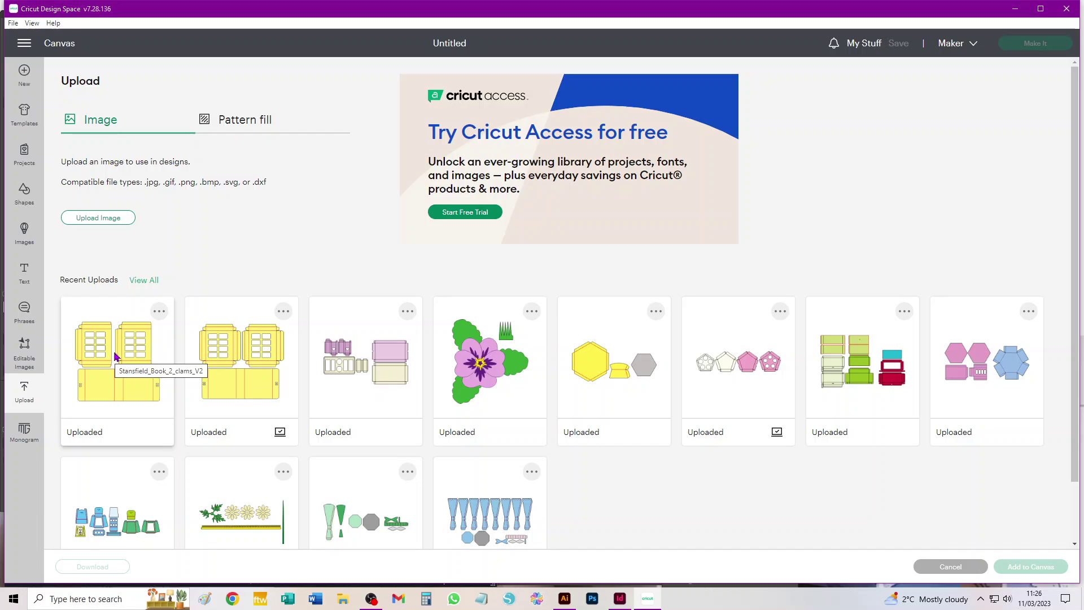
# Add the uploaded Stansfield_book_2_clams image to the canvas and move it to about X 15.3, Y 4.0.
pyautogui.click(275, 346)
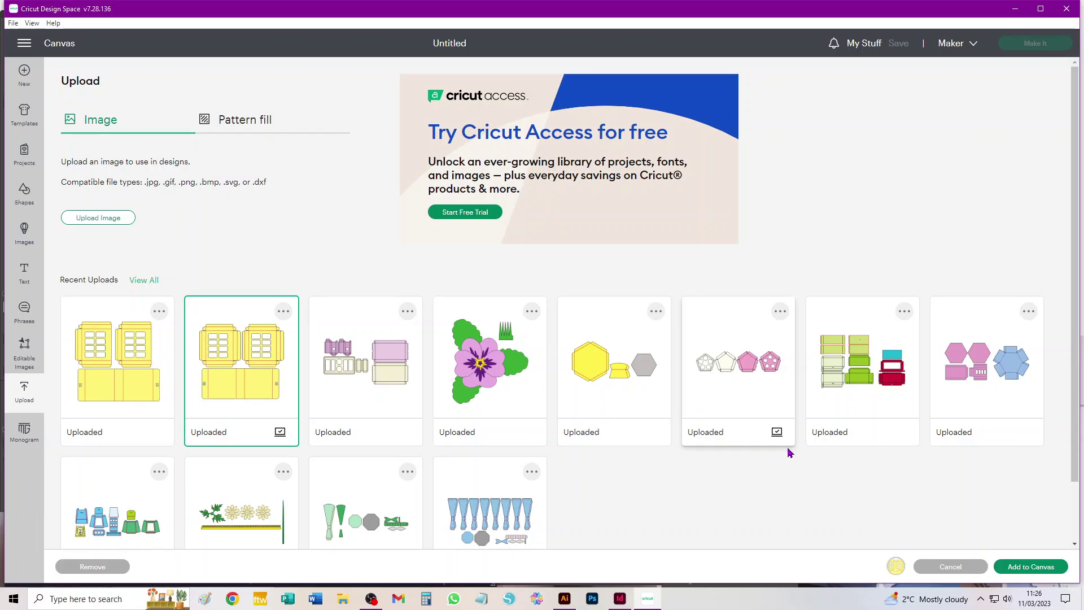
pyautogui.click(1016, 568)
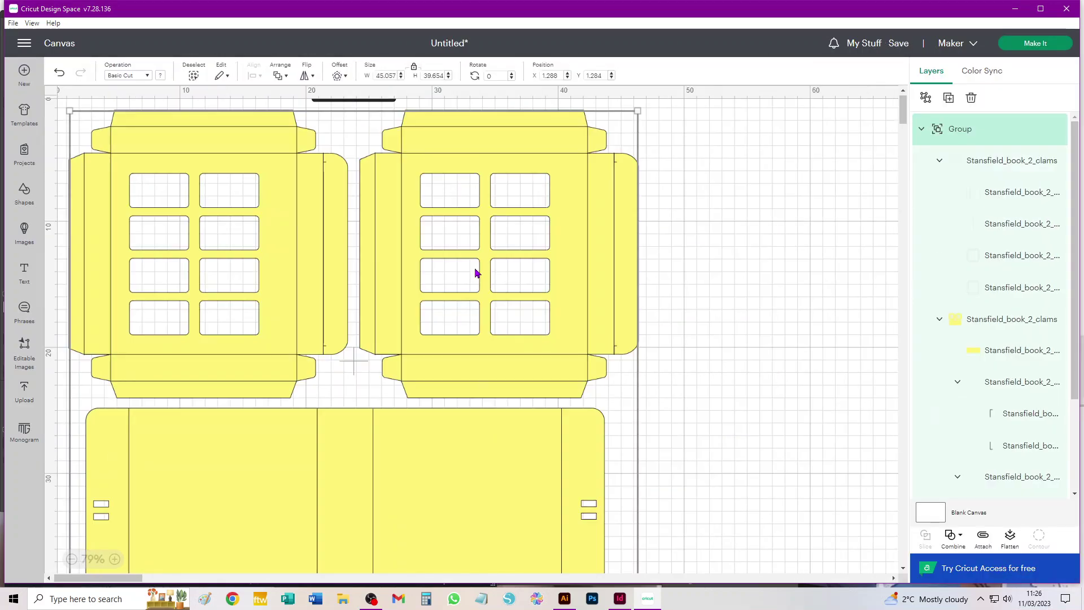
pyautogui.scroll(-2, 476, 274)
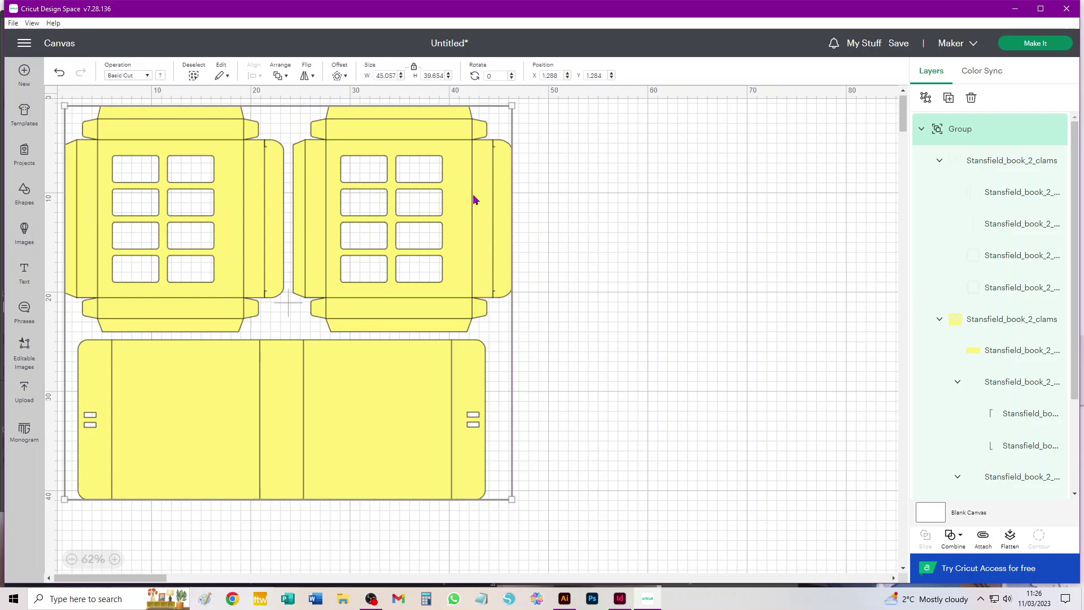
pyautogui.moveTo(425, 135); pyautogui.dragTo(559, 162)
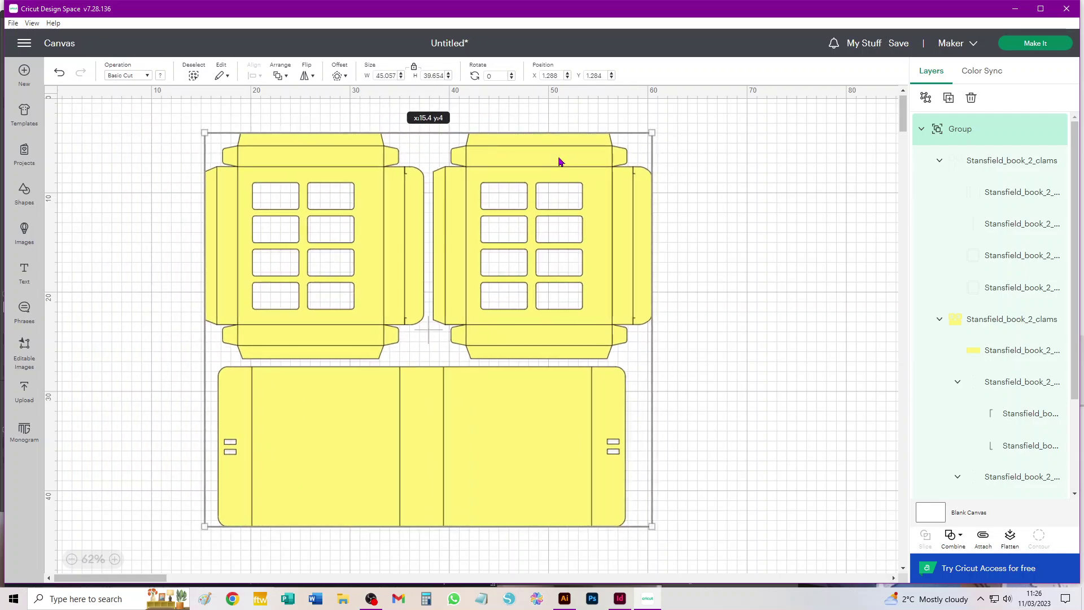
pyautogui.click(736, 197)
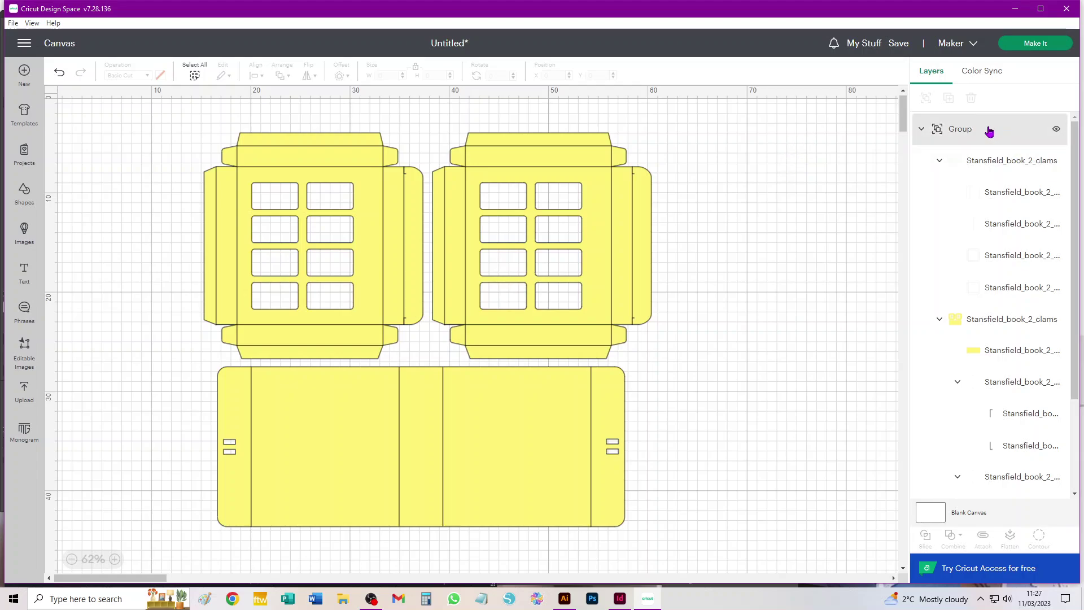
# Examine the layer structure by collapsing and re-expanding the main group and its two Stansfield_book_2_clams subgroups.
pyautogui.click(922, 131)
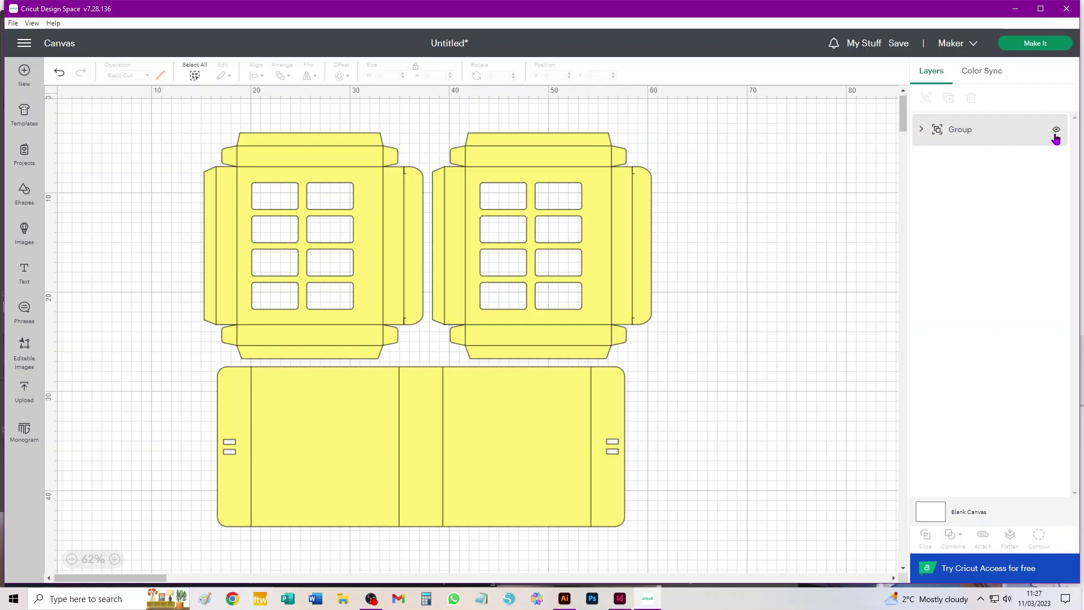
pyautogui.click(921, 131)
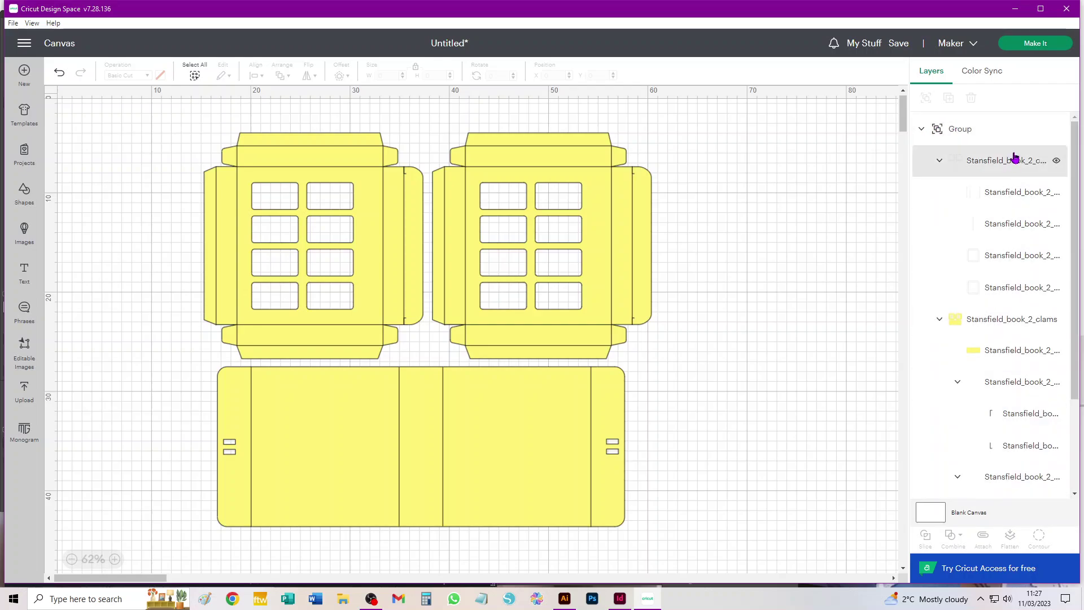
pyautogui.click(940, 162)
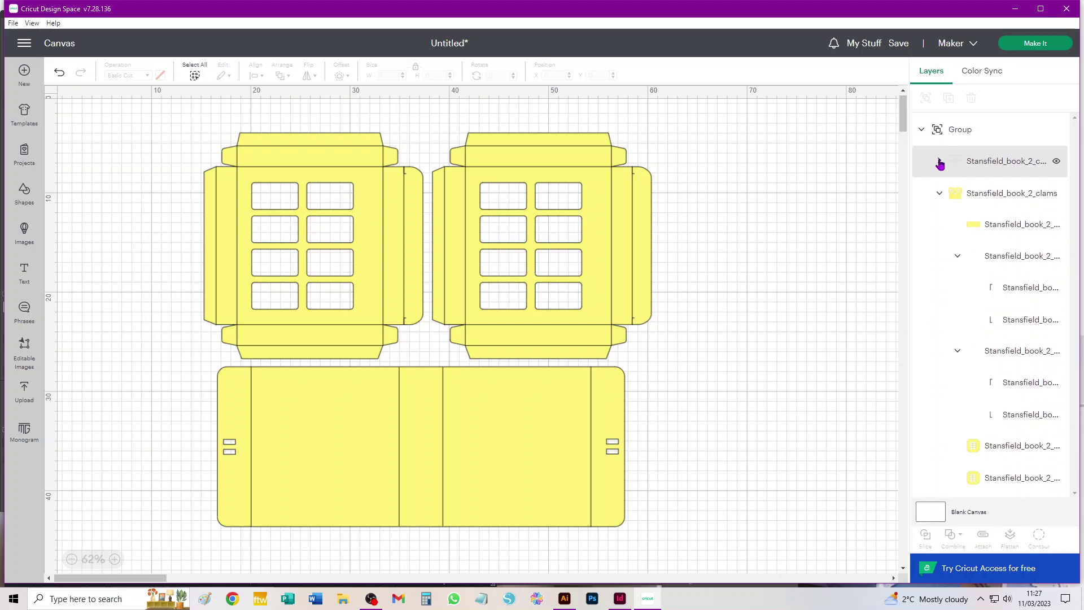
pyautogui.click(940, 162)
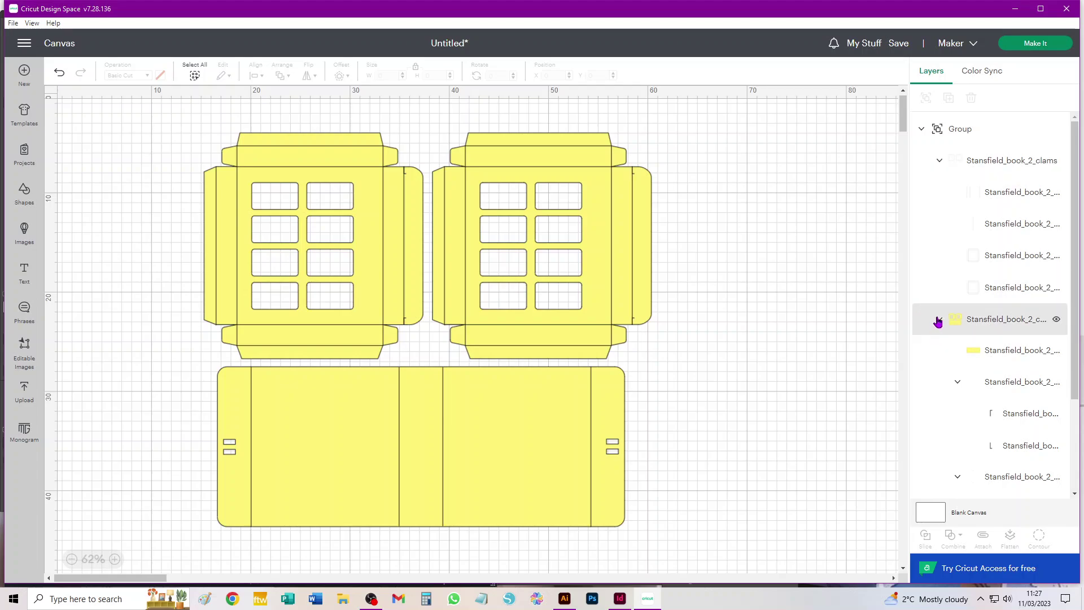
pyautogui.click(939, 319)
pyautogui.click(940, 322)
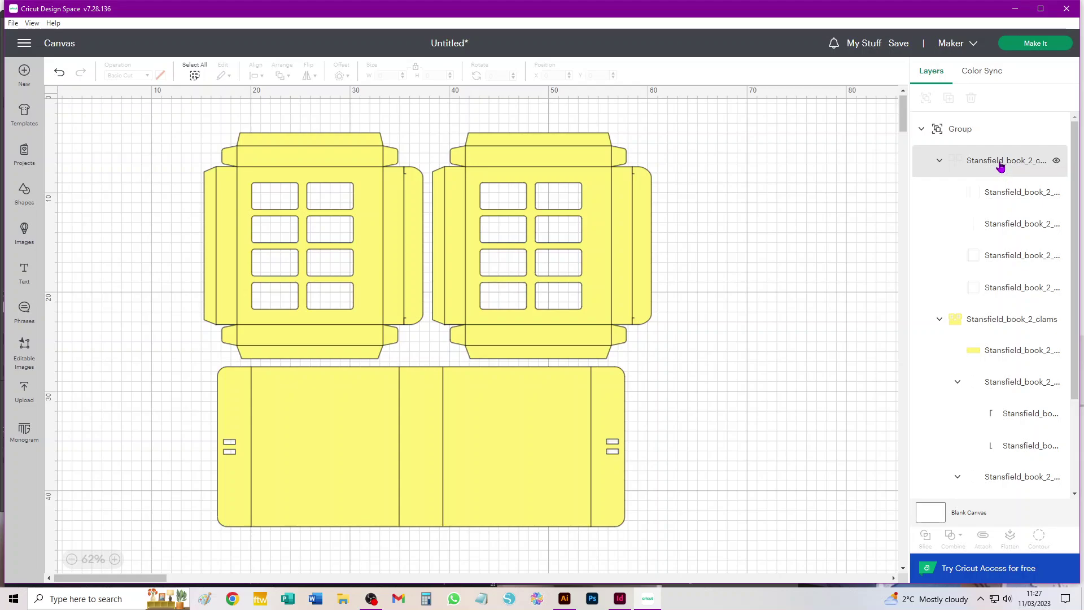
# Change the operation of the first Stansfield_book_2_clams subgroup, which holds the fold lines, from Basic Cut to Score.
pyautogui.click(1001, 162)
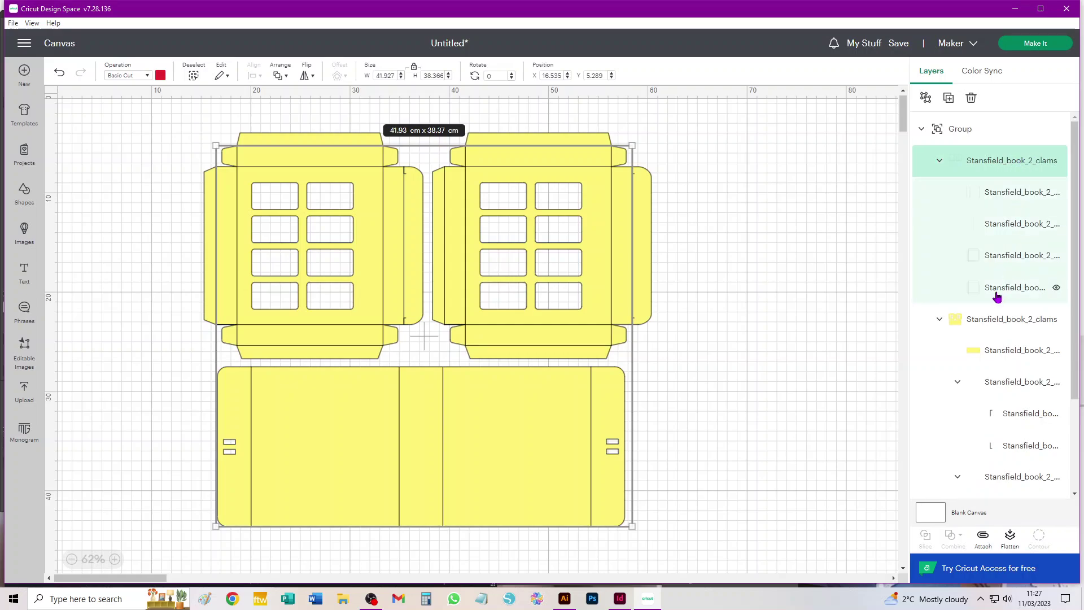
pyautogui.click(117, 77)
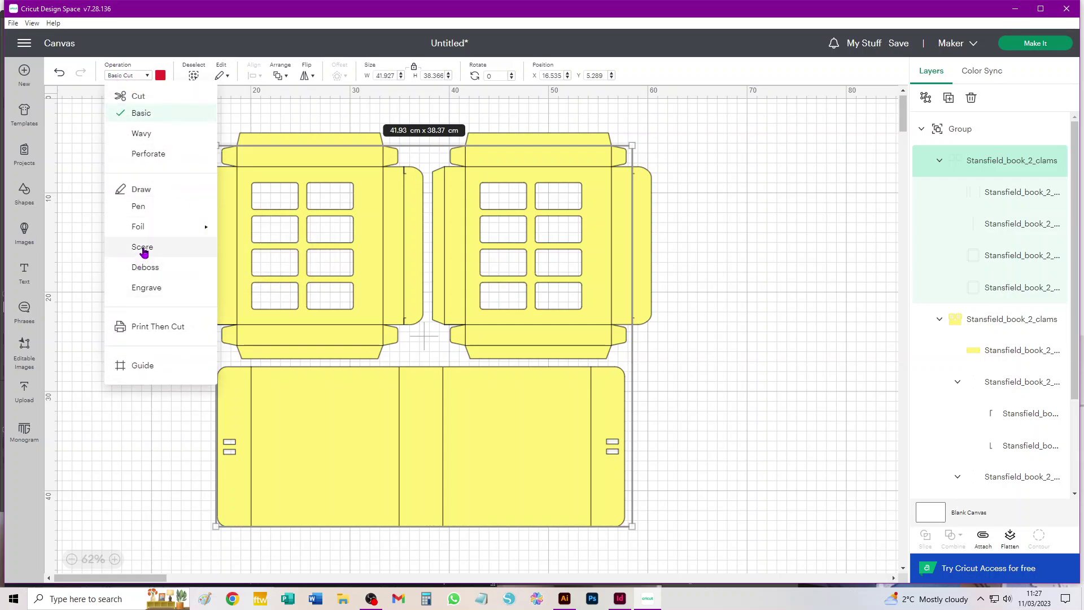
pyautogui.click(143, 247)
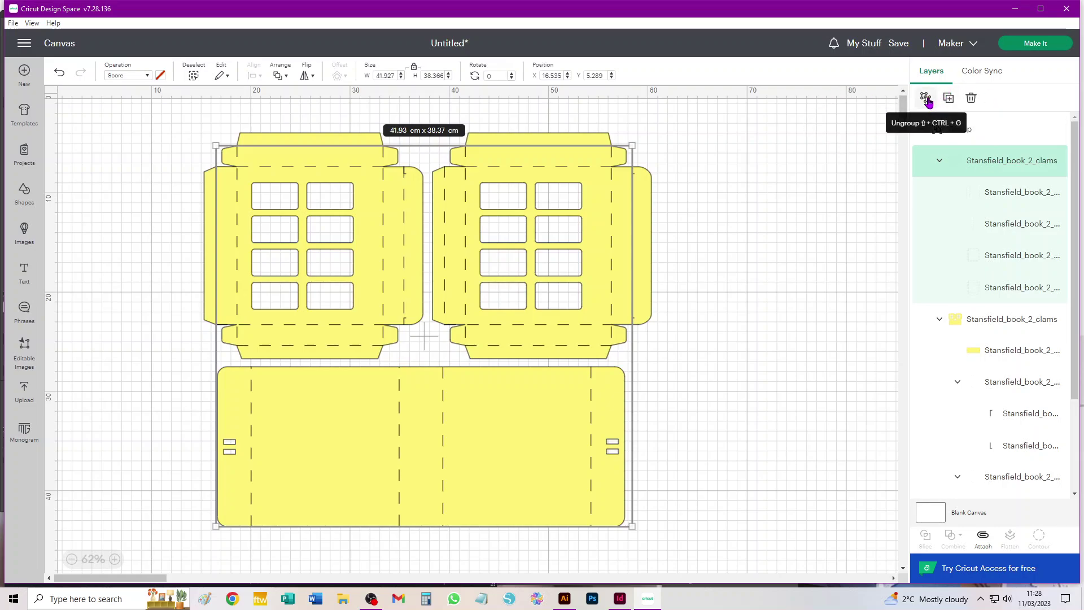
# Ungroup the score-line subgroup, the yellow cut-shape subgroup and the enclosing Stansfield_book_2_clams group.
pyautogui.click(927, 100)
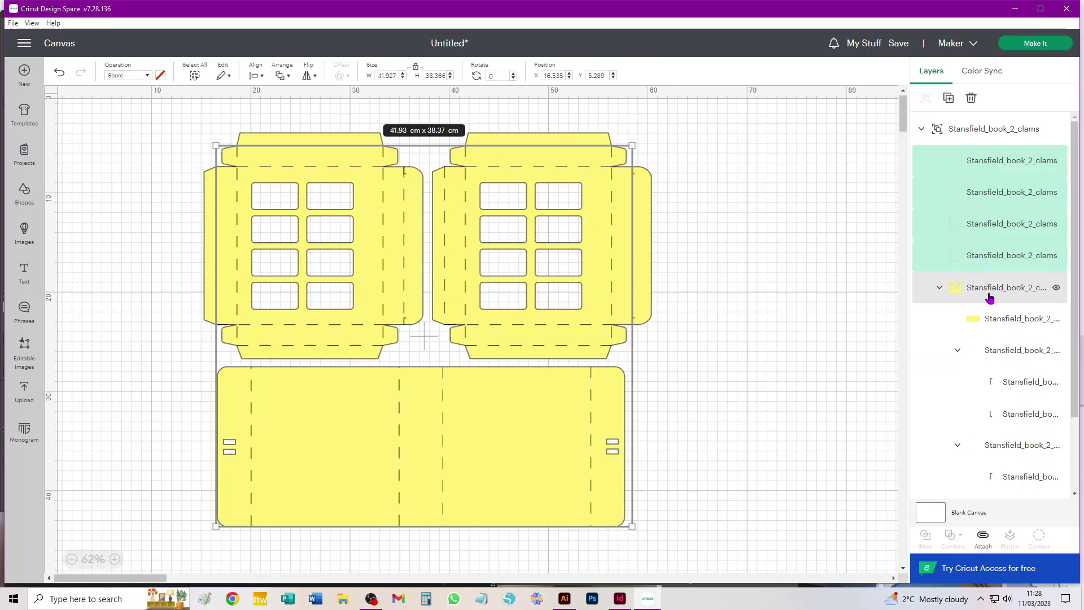
pyautogui.click(988, 294)
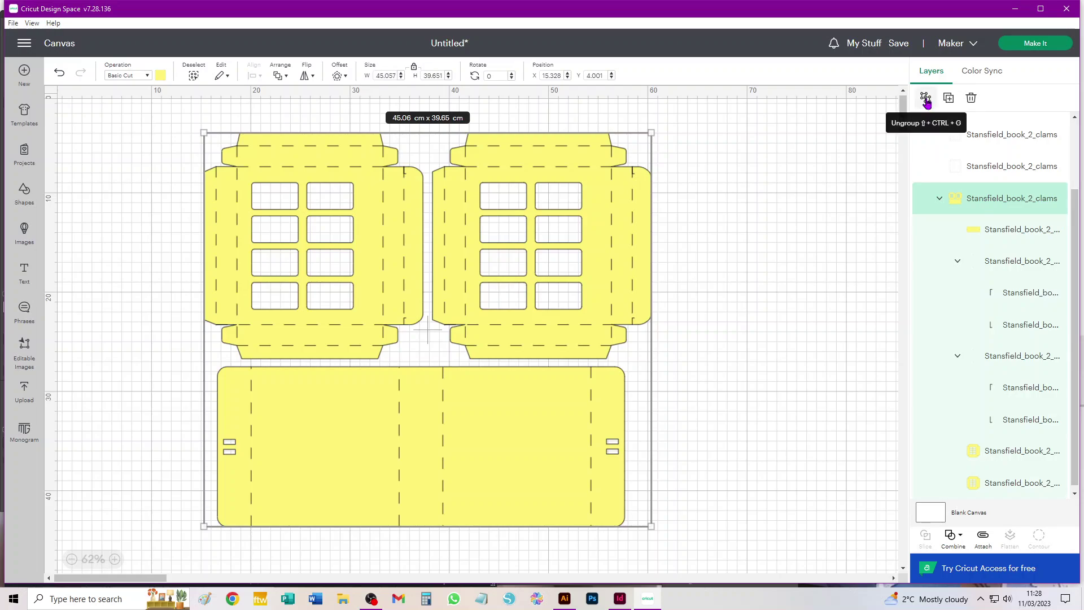
pyautogui.click(926, 99)
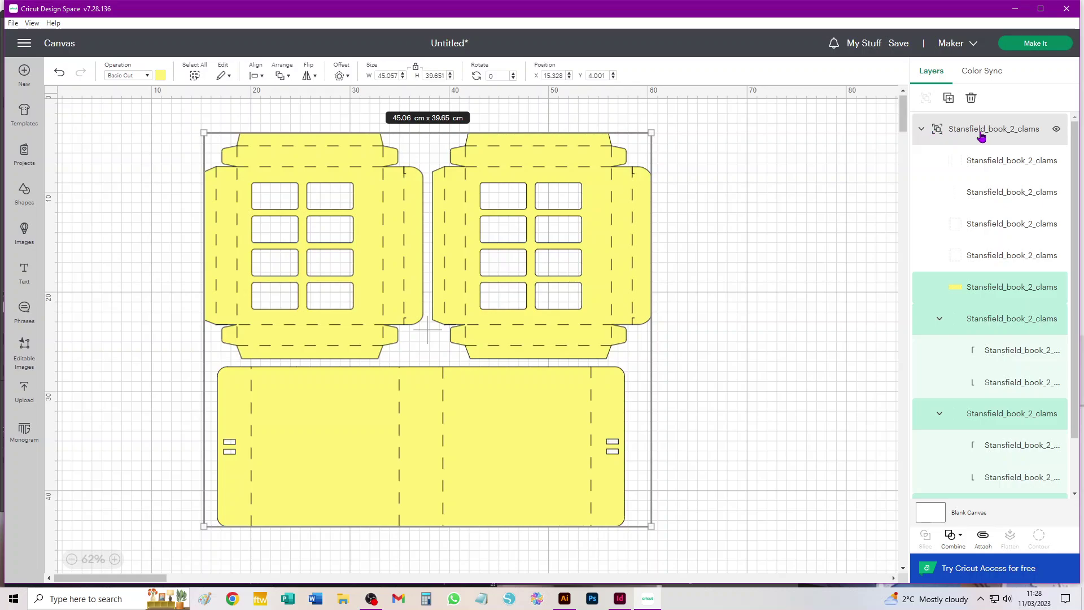
pyautogui.click(980, 136)
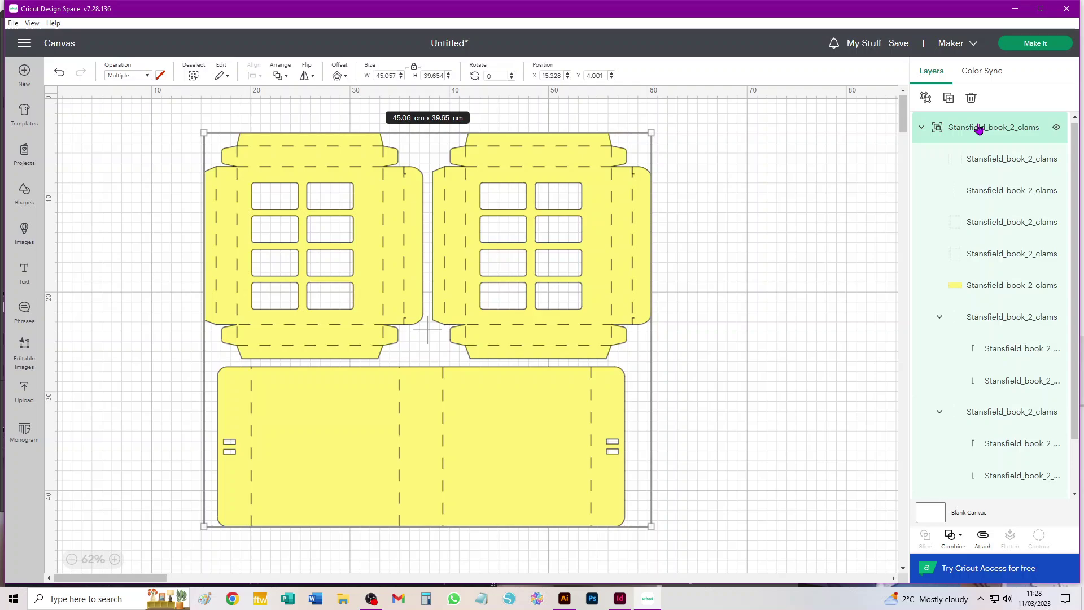
pyautogui.click(926, 97)
pyautogui.click(814, 164)
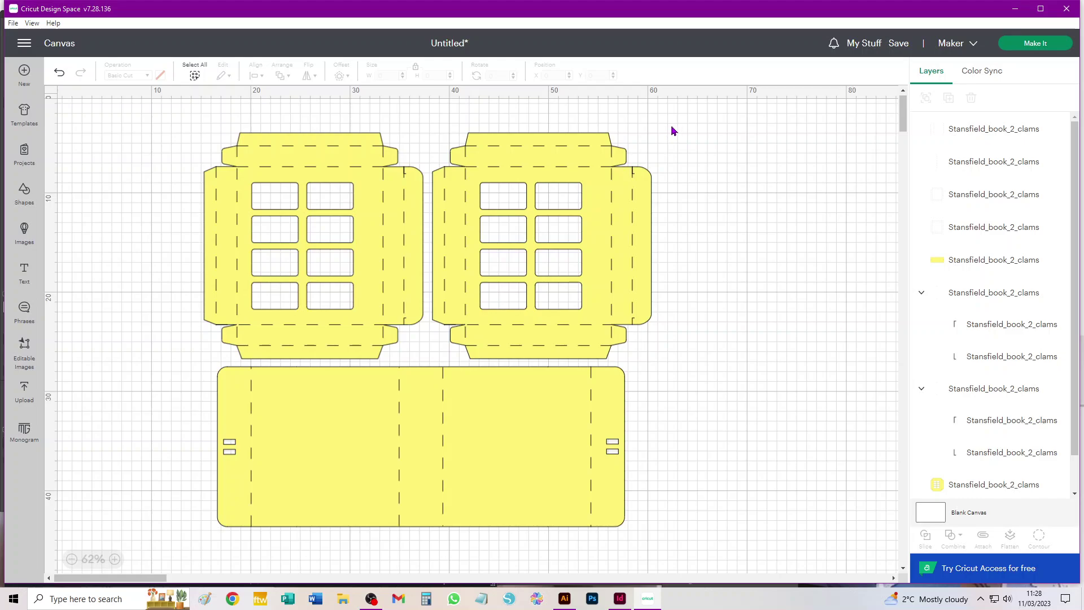
# Attach each of the two window panels to its own score lines and inner cuts, the right-hand panel first.
pyautogui.moveTo(671, 125); pyautogui.dragTo(432, 360)
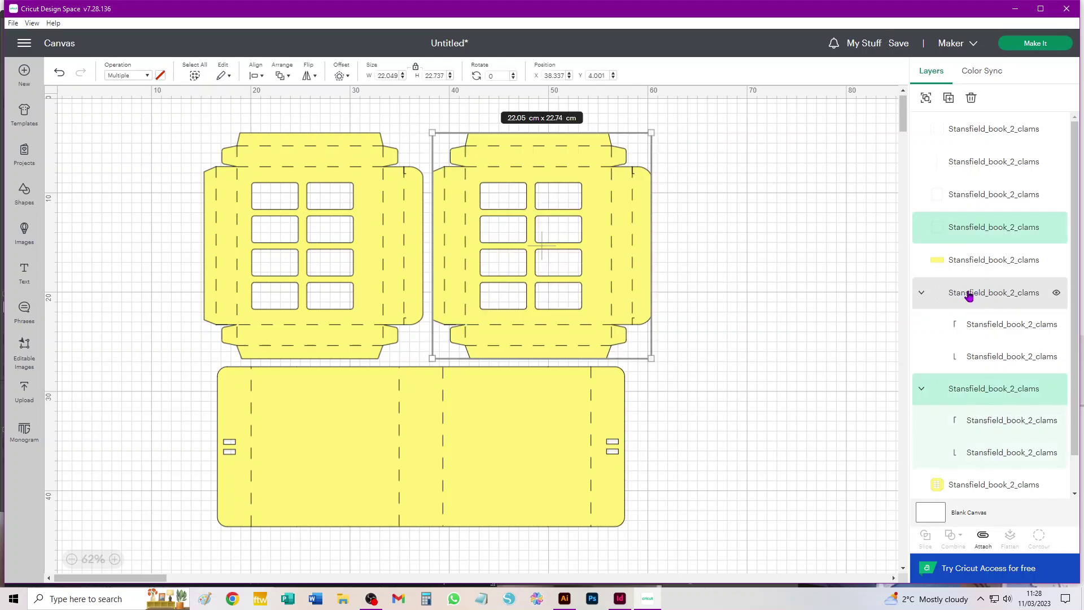
pyautogui.click(983, 535)
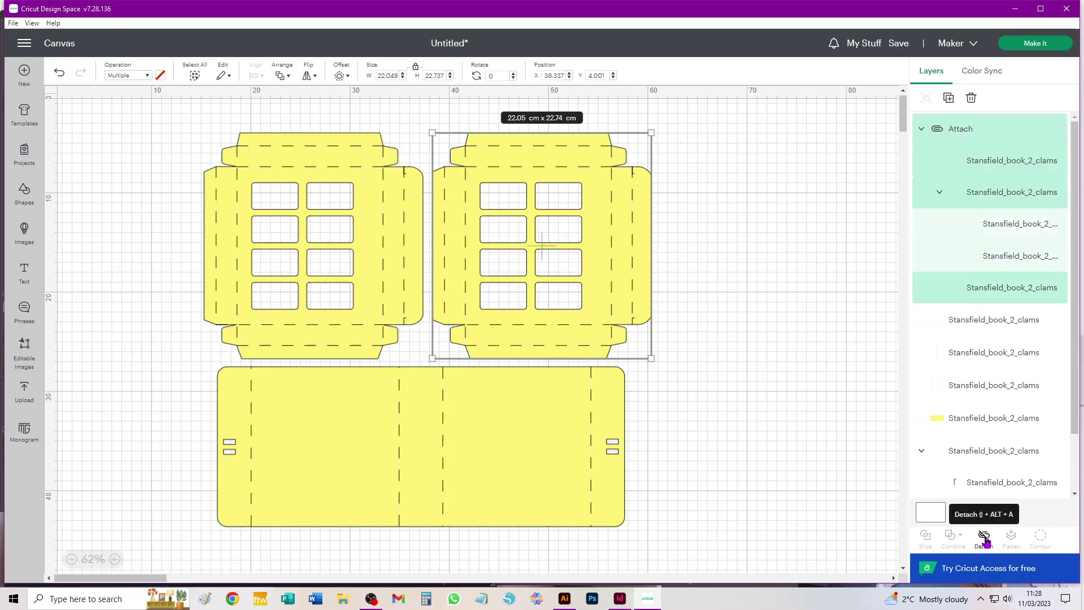
pyautogui.click(749, 268)
pyautogui.moveTo(144, 118); pyautogui.dragTo(426, 361)
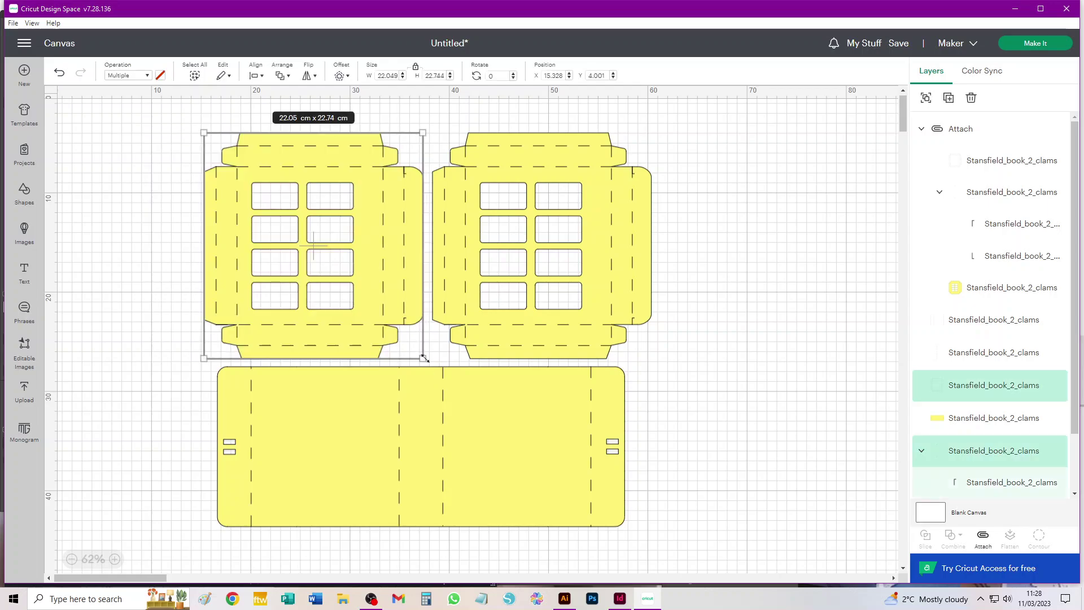
pyautogui.click(984, 536)
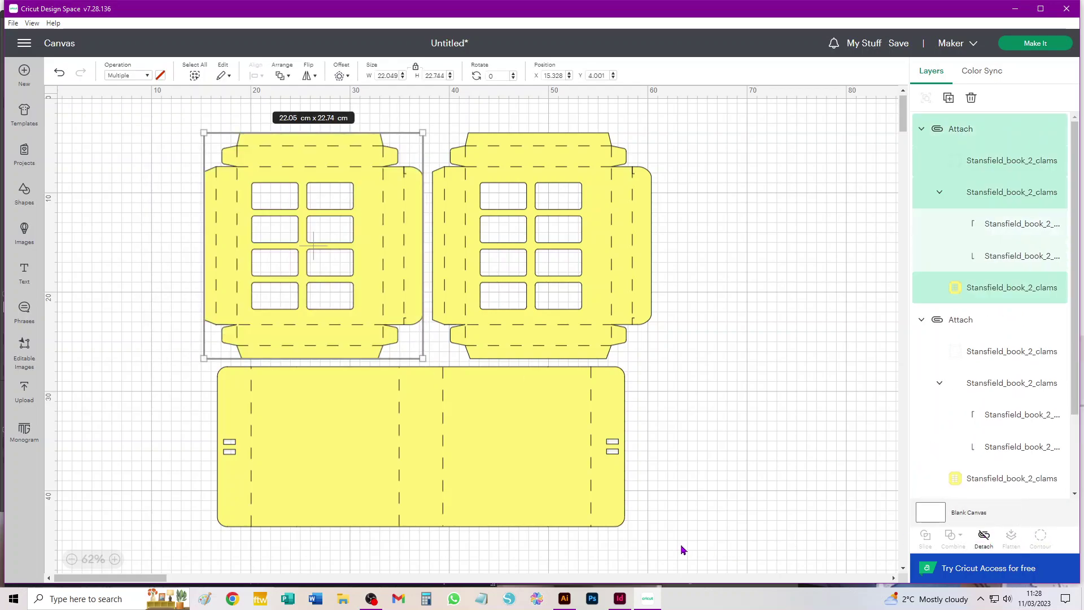
# Attach the wide rectangular panel below the window panels to its score lines.
pyautogui.moveTo(681, 543); pyautogui.dragTo(164, 366)
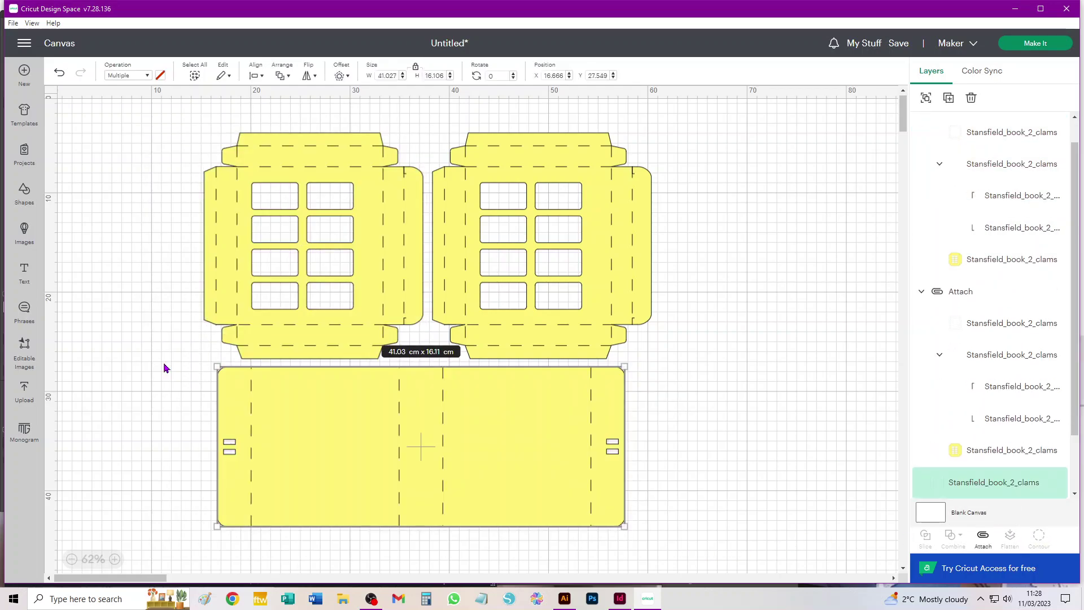
pyautogui.click(983, 536)
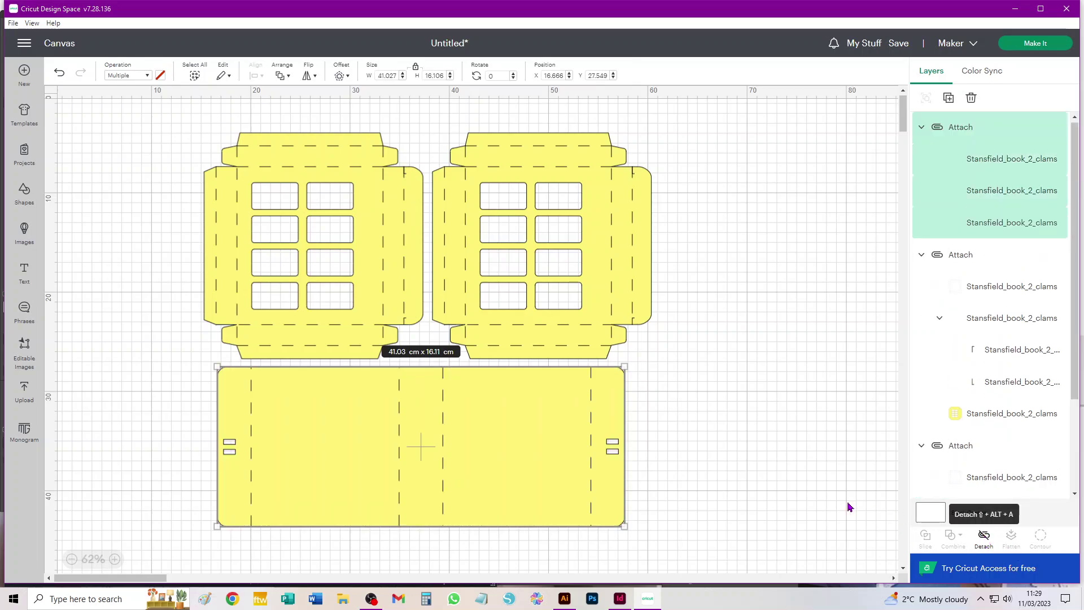
pyautogui.click(749, 276)
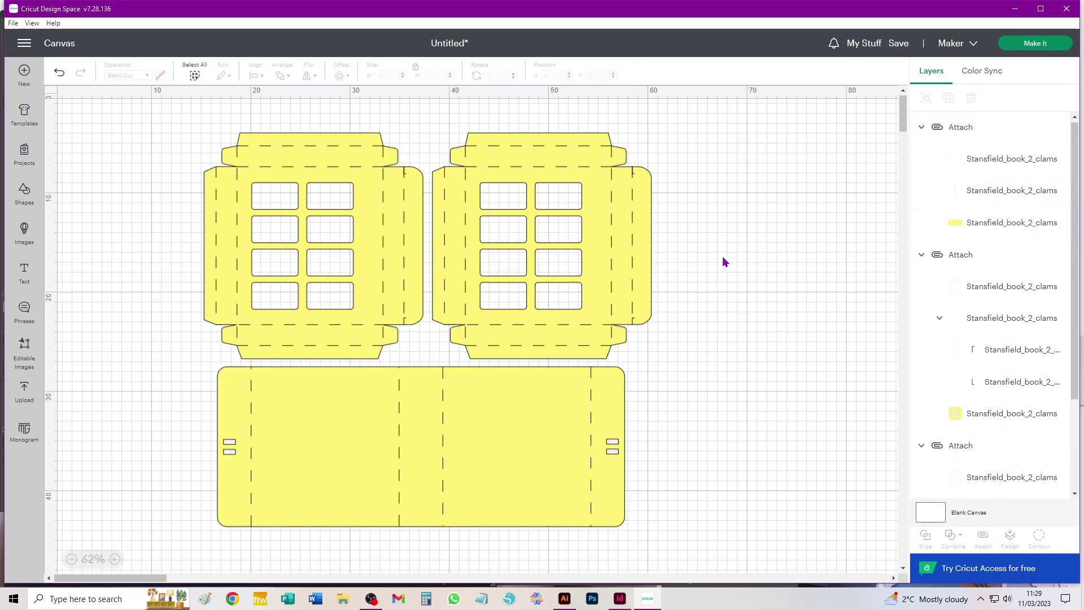
# Spread the two window panels outward in opposite directions and move the wide panel to about X 11.4, Y 30.7.
pyautogui.moveTo(387, 276); pyautogui.dragTo(274, 241)
pyautogui.moveTo(497, 309); pyautogui.dragTo(610, 277)
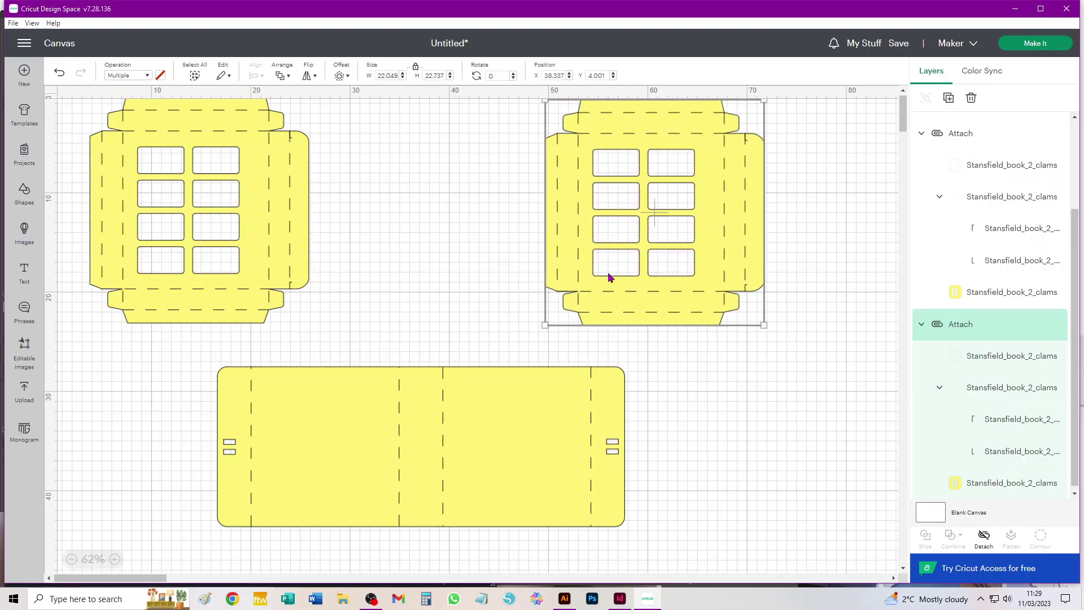
pyautogui.moveTo(474, 412); pyautogui.dragTo(438, 443)
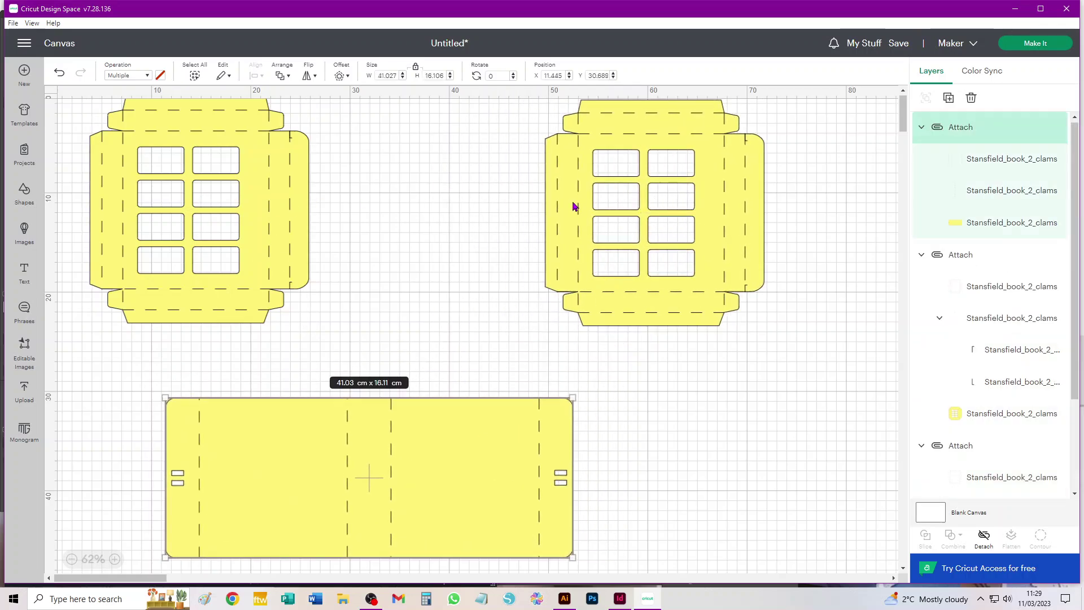
# Preview the cutting mats and check the material sizes offered for the first mat, returning to the canvas.
pyautogui.click(1029, 45)
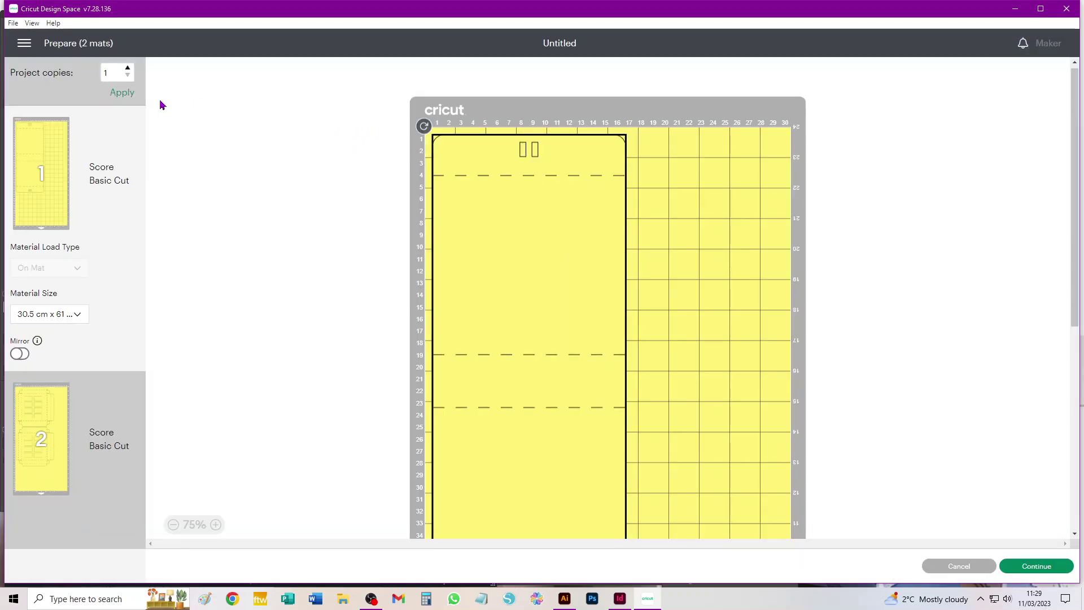
pyautogui.click(62, 319)
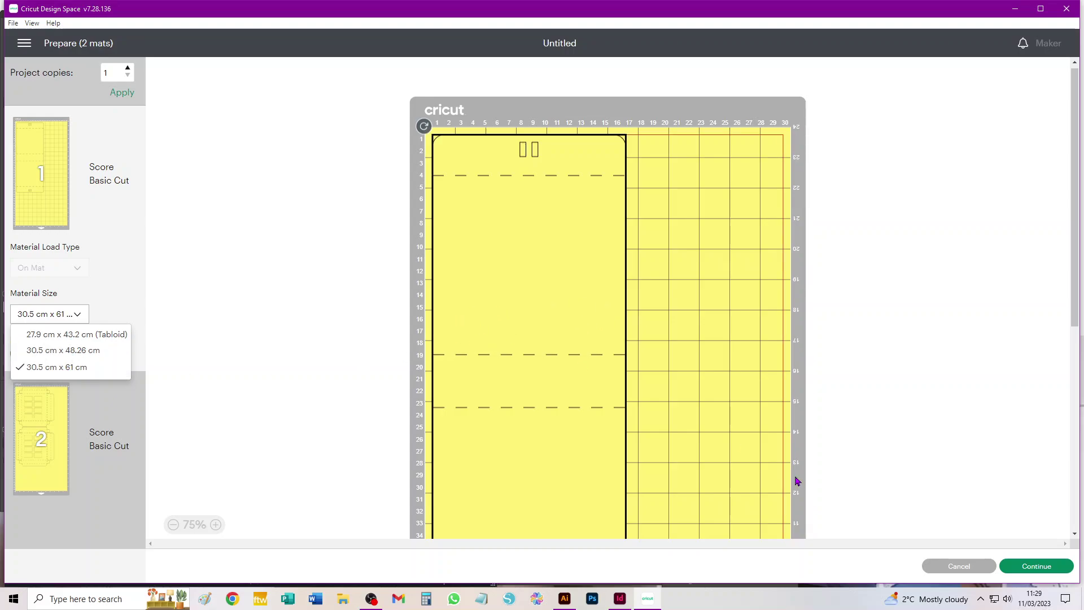
pyautogui.click(962, 568)
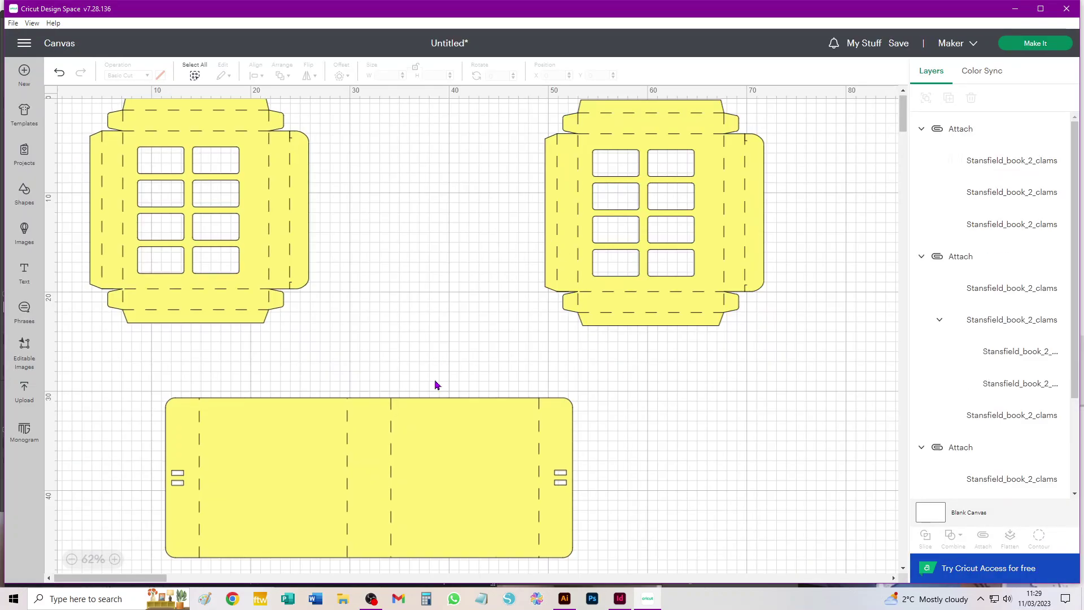
# Prepare the mats for cutting again and set the second mat's material size to 29.7 cm x 42.0 cm (A3).
pyautogui.click(382, 460)
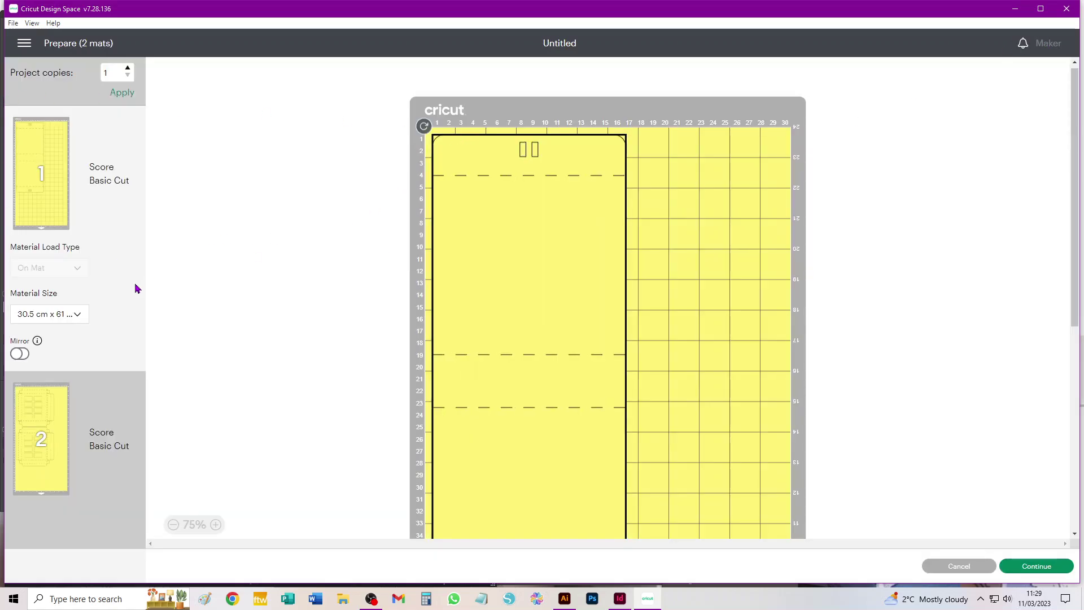
pyautogui.click(65, 319)
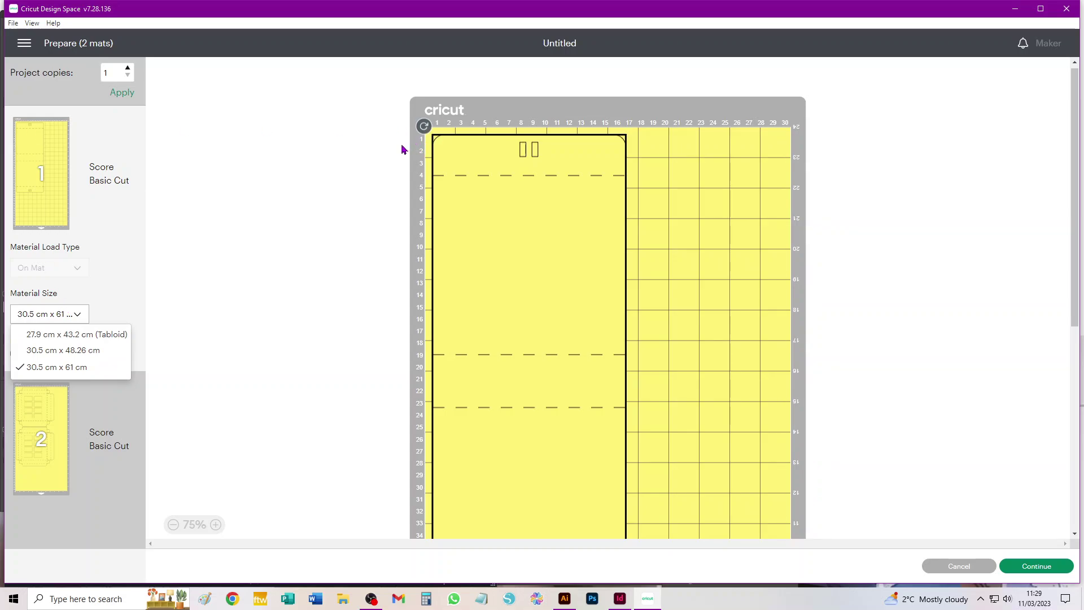
pyautogui.click(48, 413)
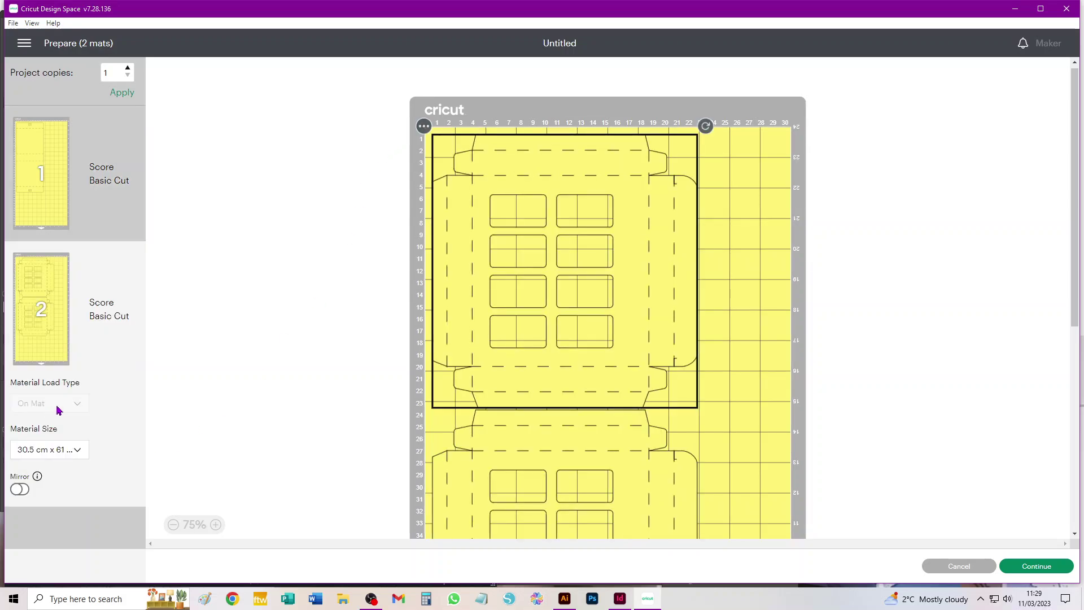
pyautogui.click(58, 452)
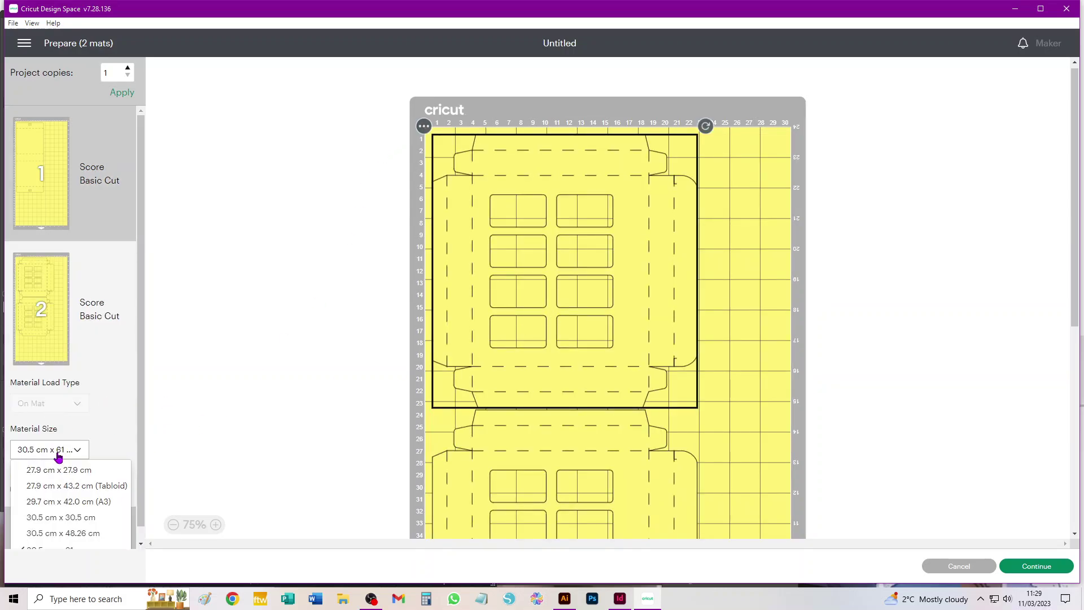
pyautogui.click(89, 503)
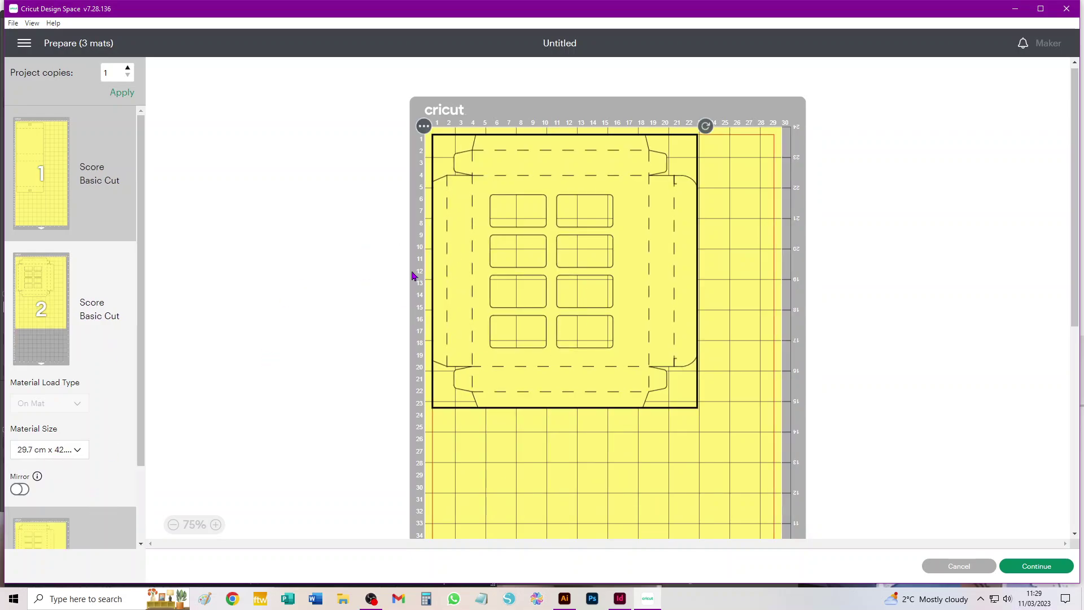
# Examine the second mat's layout, try the 30.5 cm x 30.5 cm material size on it, and return to the canvas.
pyautogui.scroll(-5, 280, 287)
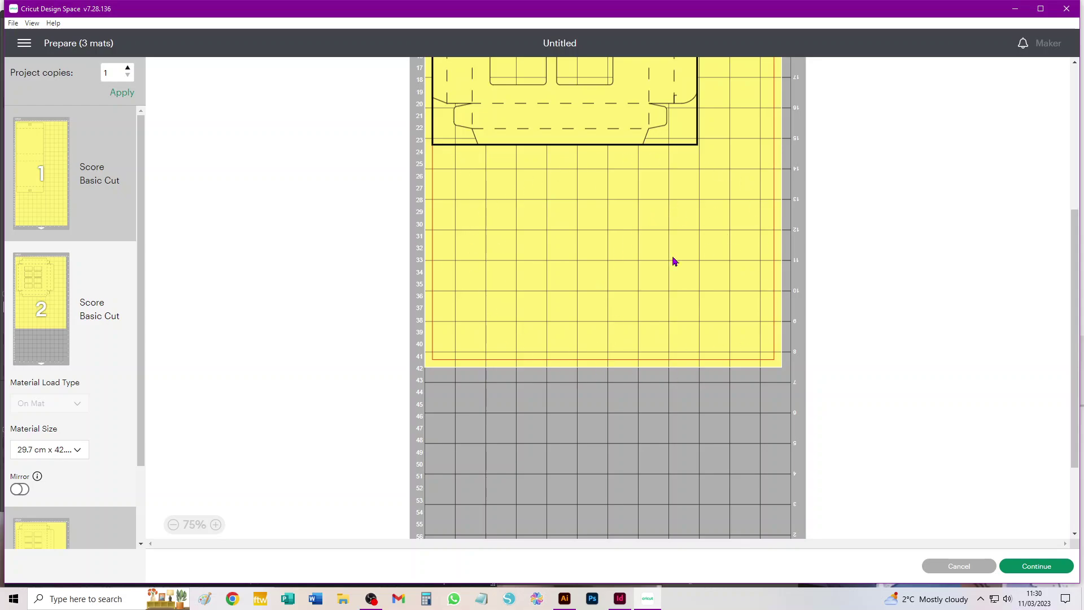
pyautogui.scroll(5, 585, 318)
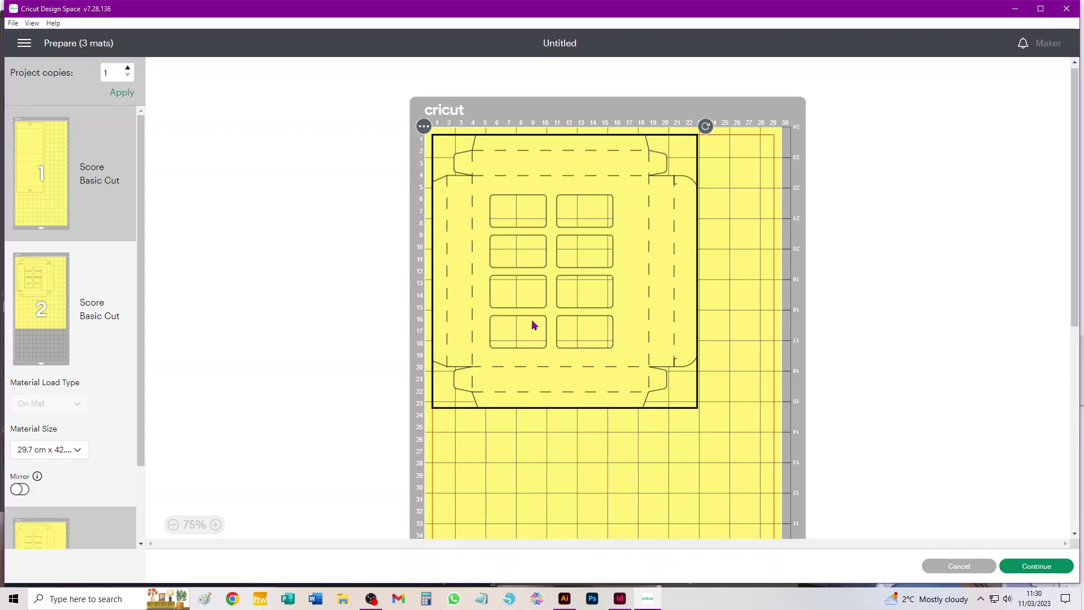
pyautogui.scroll(-5, 517, 277)
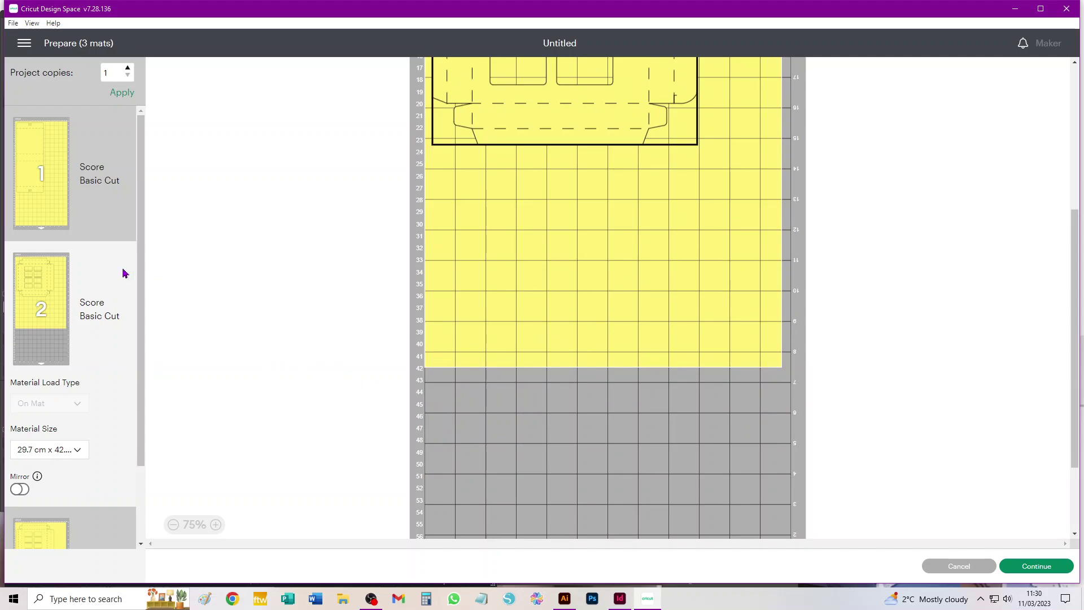
pyautogui.scroll(3, 539, 351)
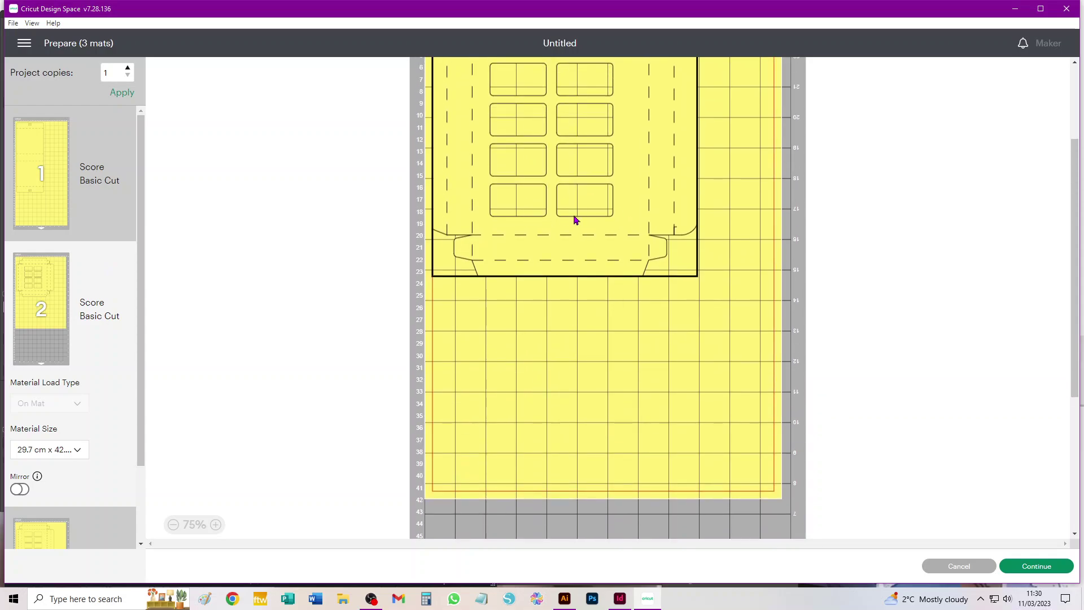
pyautogui.scroll(2, 568, 331)
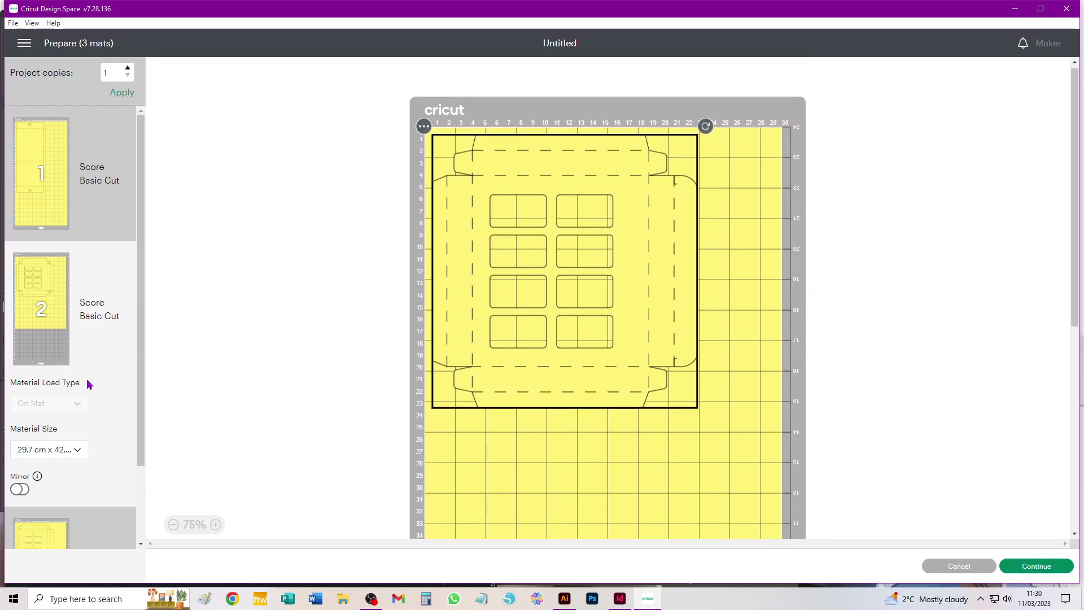
pyautogui.click(77, 451)
pyautogui.scroll(-2, 78, 517)
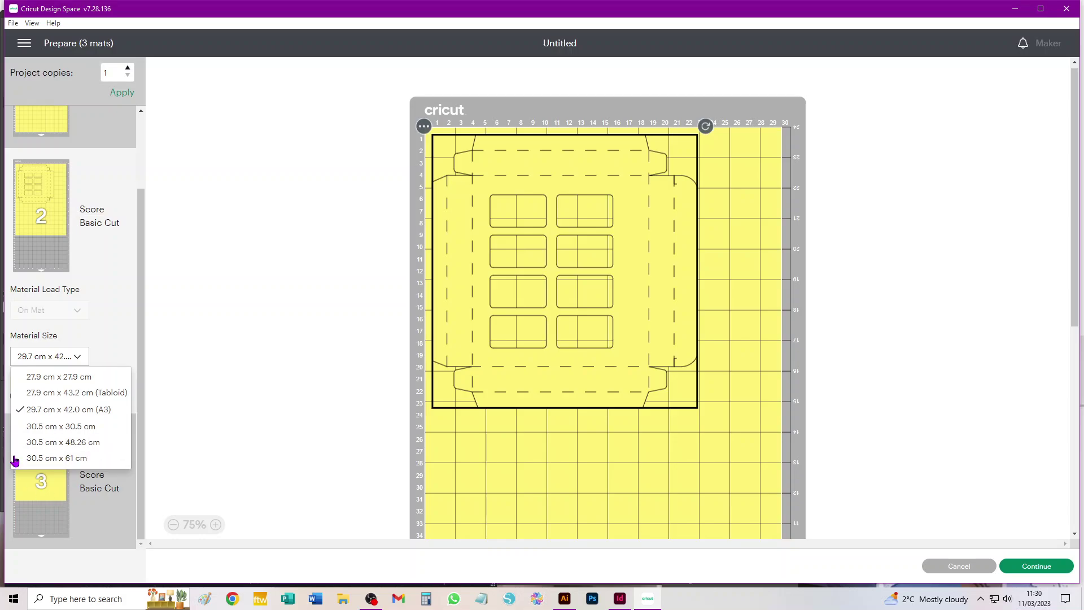
pyautogui.click(61, 427)
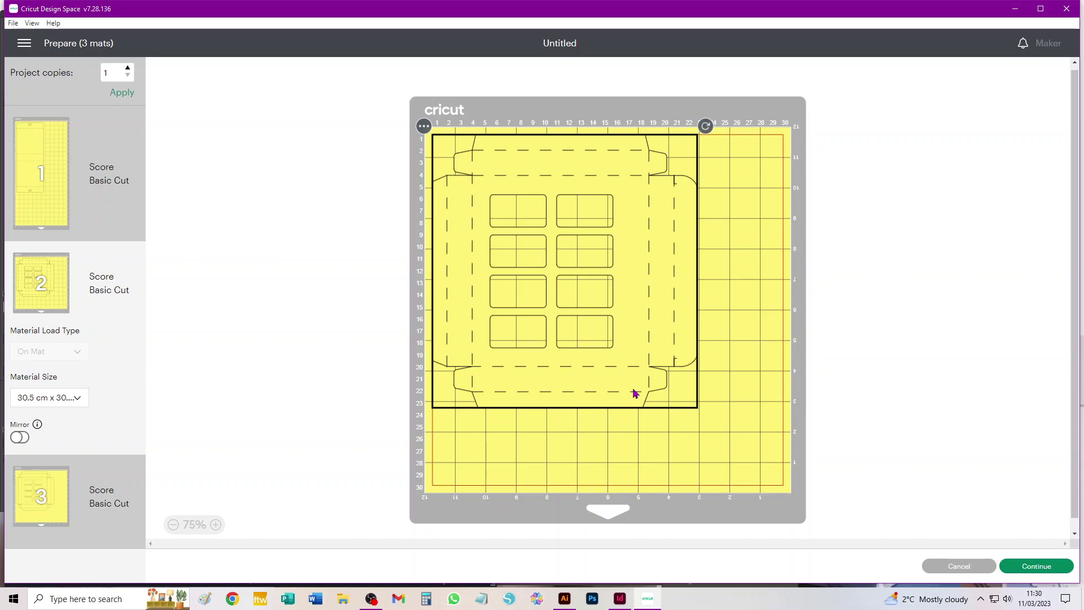
pyautogui.click(940, 565)
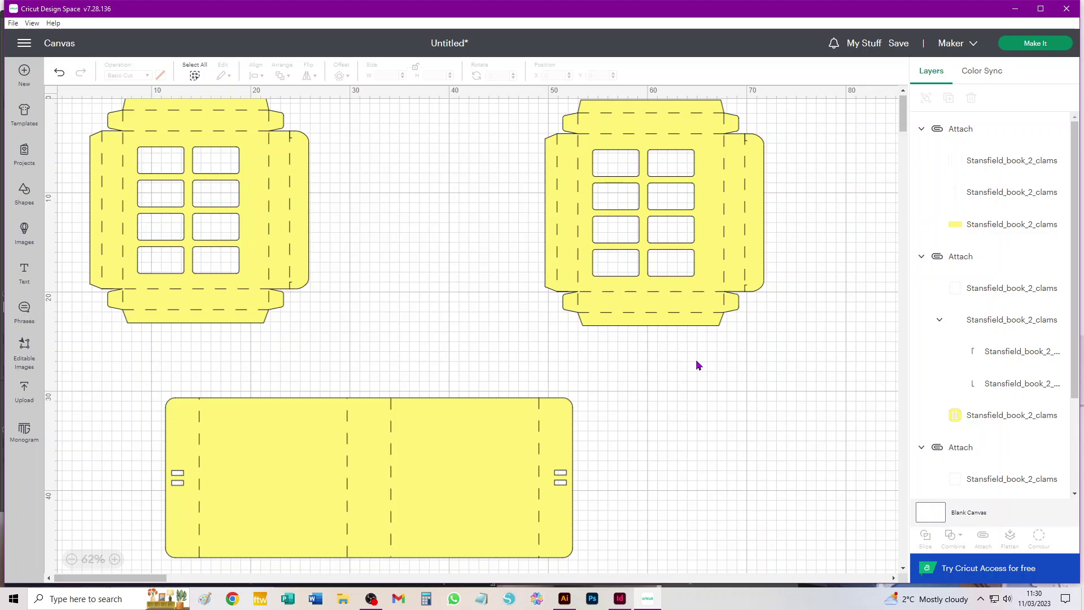
# Replace everything on the canvas with the most recently uploaded Stansfield book template and move it to about X 14.3, Y 4.5.
pyautogui.hotkey('ctrl', 'a')
pyautogui.press('Delete')
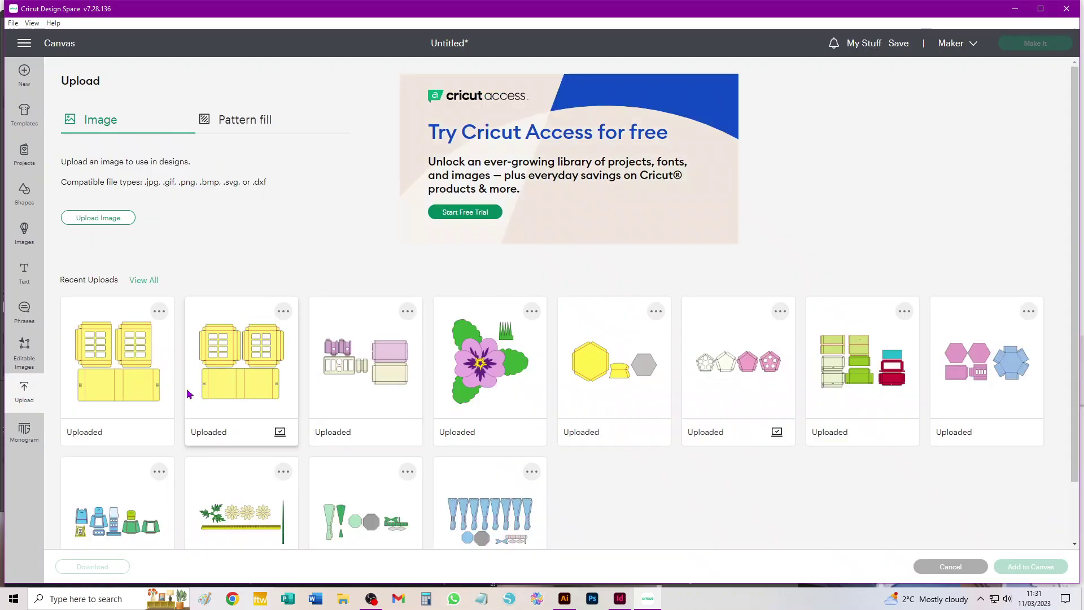
pyautogui.click(124, 367)
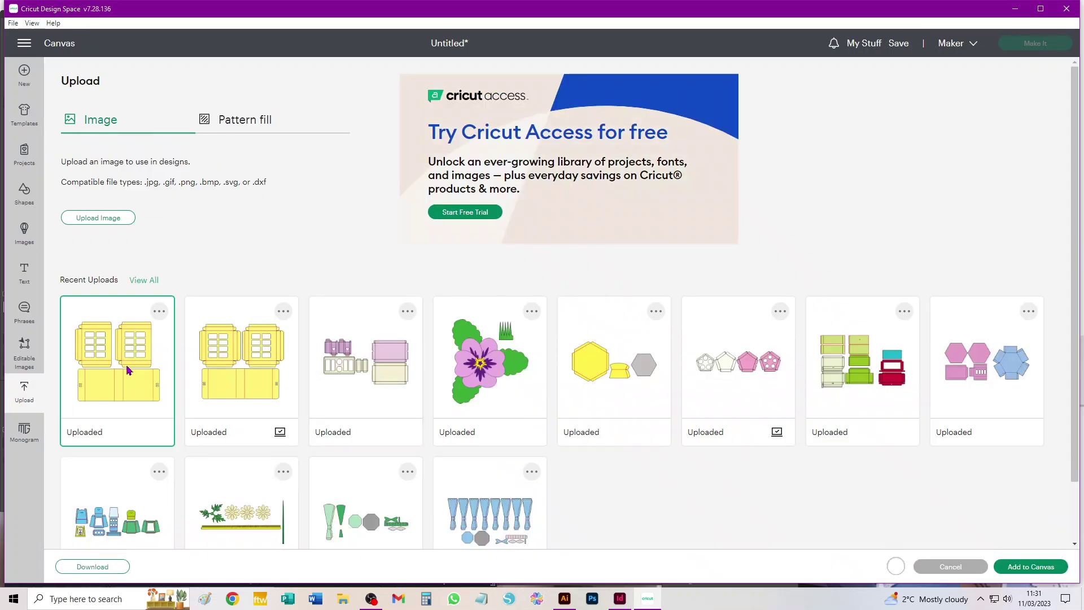
pyautogui.click(1033, 567)
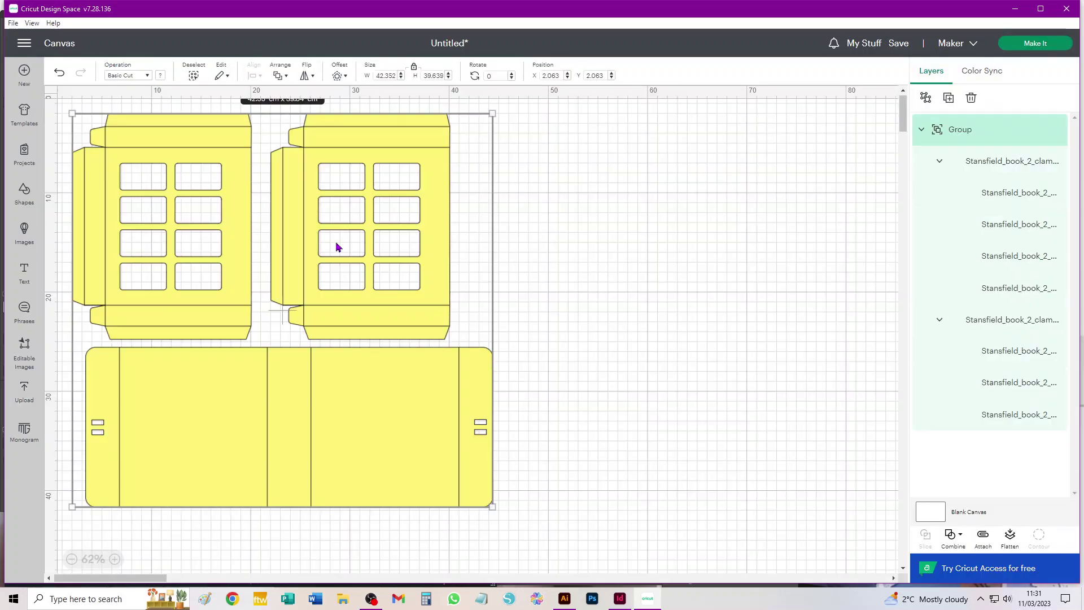
pyautogui.moveTo(346, 137); pyautogui.dragTo(467, 163)
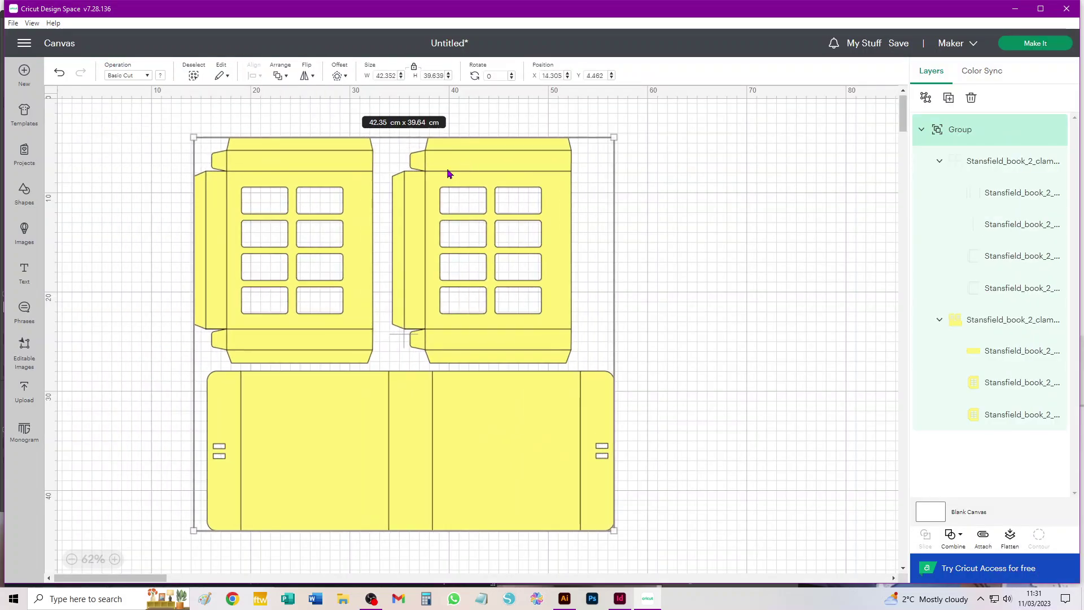
# Set the operation of the template's fold-line layer group to Score.
pyautogui.click(1005, 165)
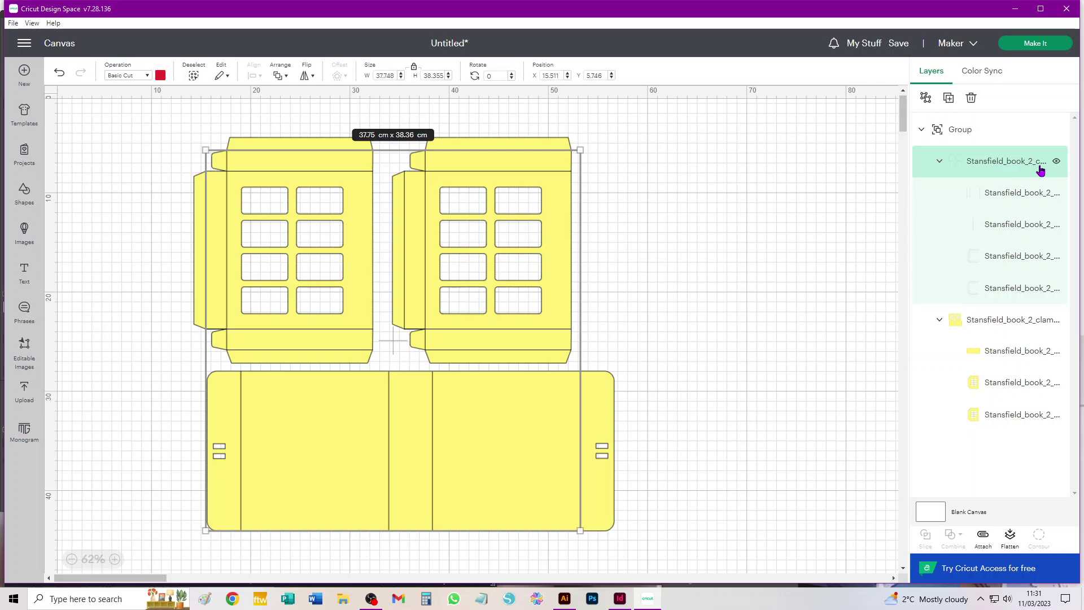
pyautogui.click(127, 76)
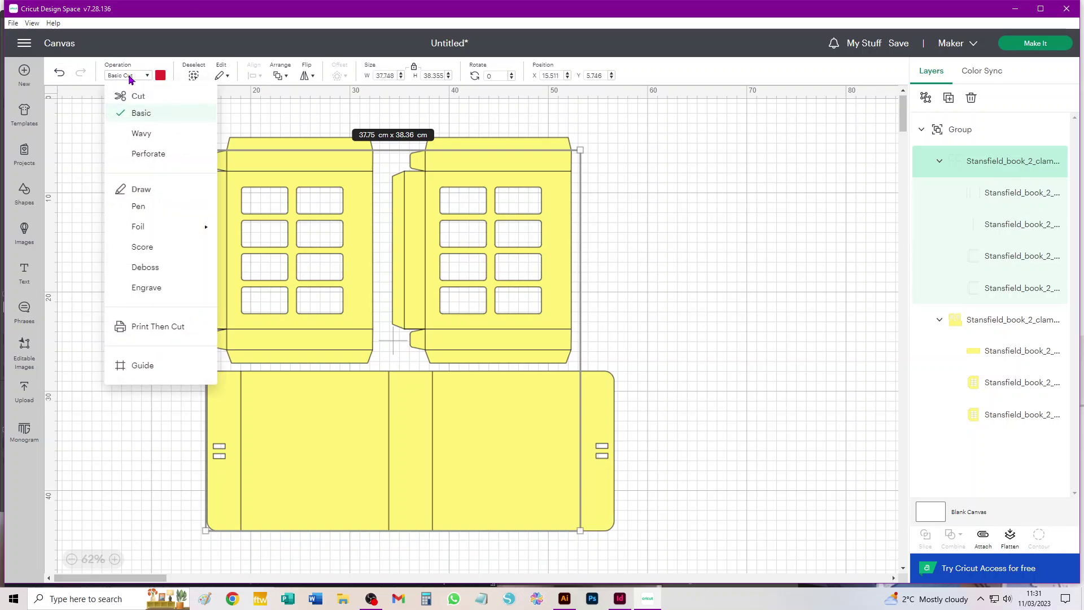
pyautogui.click(144, 252)
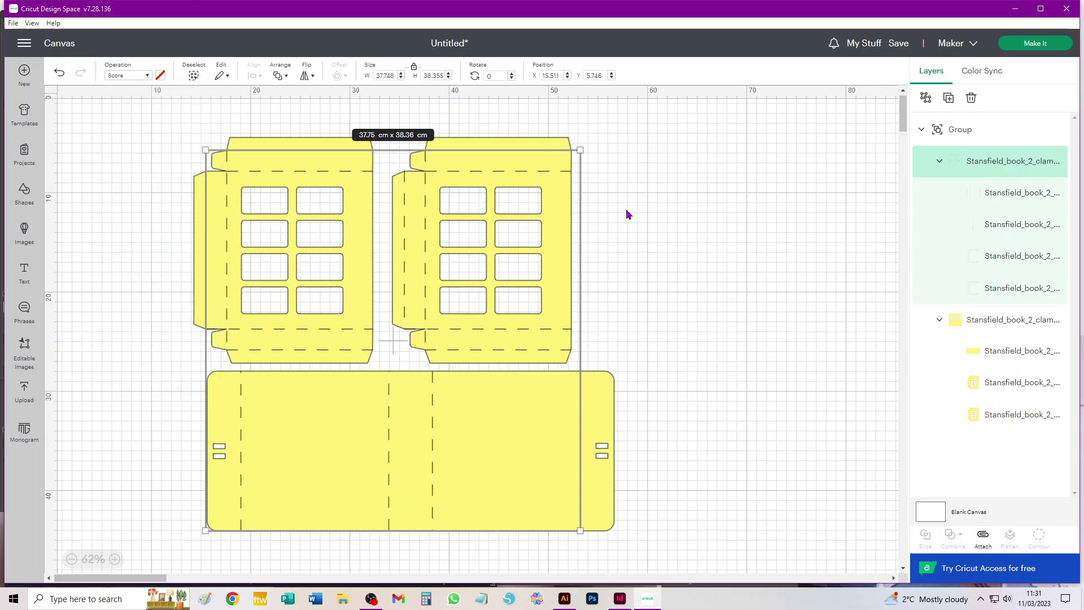
# Ungroup the fold lines, the yellow cut panels and the whole template into separate layers.
pyautogui.click(926, 99)
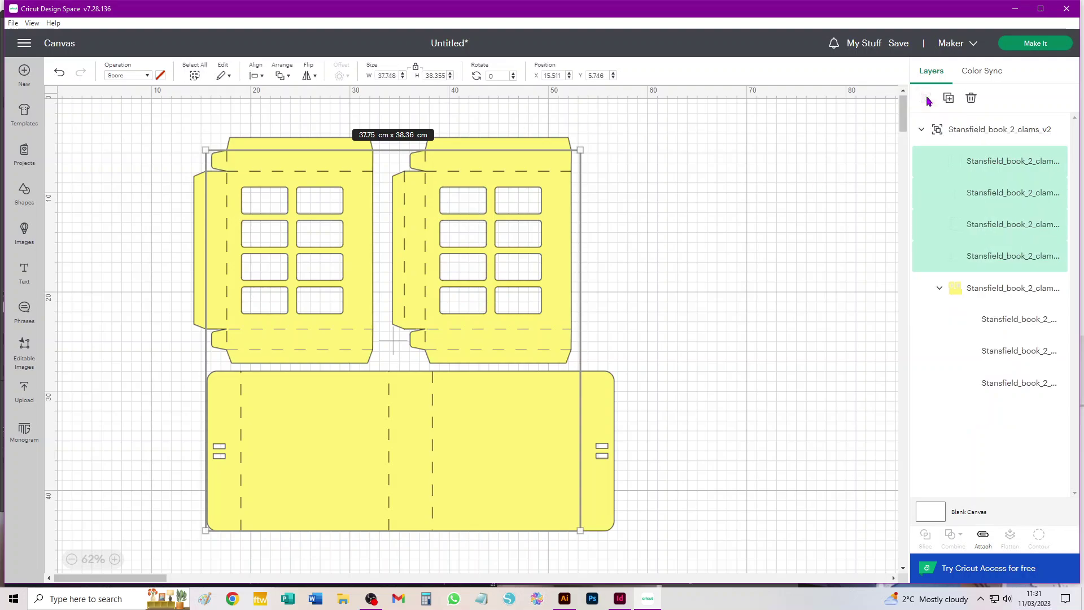
pyautogui.click(1003, 291)
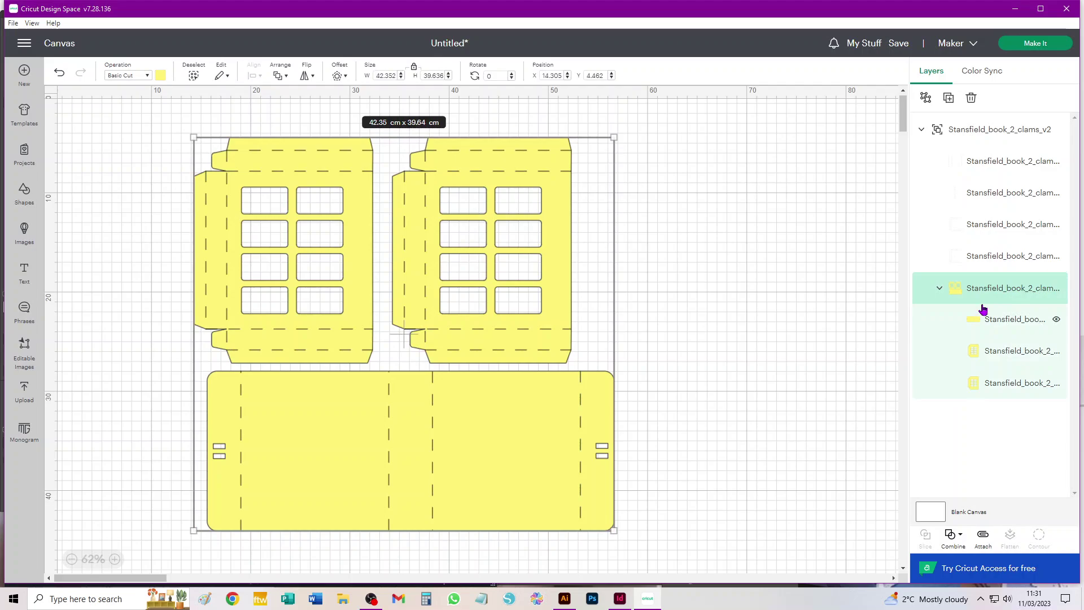
pyautogui.click(926, 98)
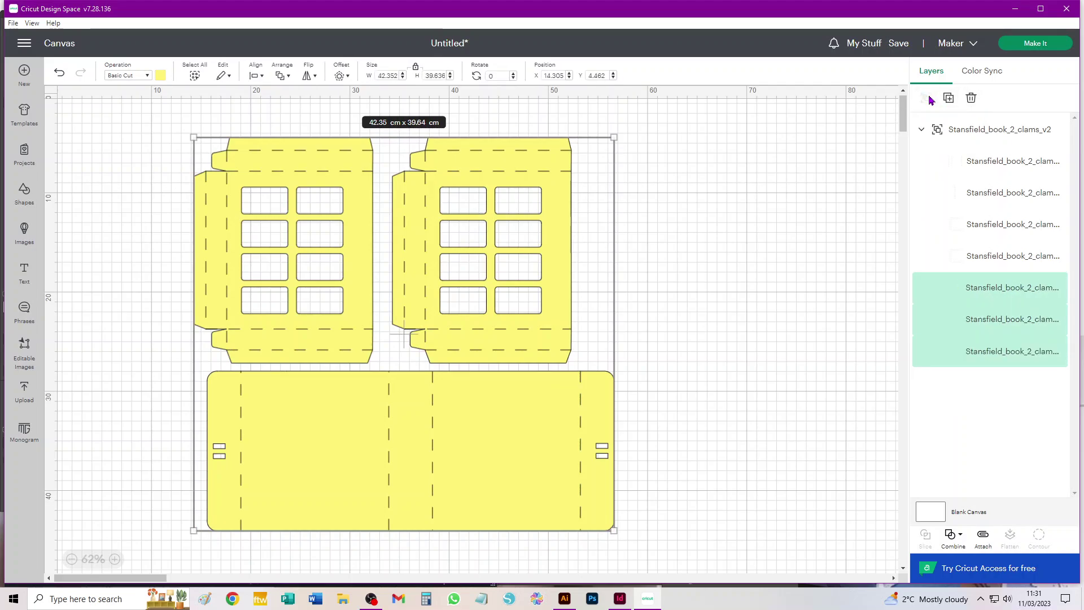
pyautogui.click(981, 131)
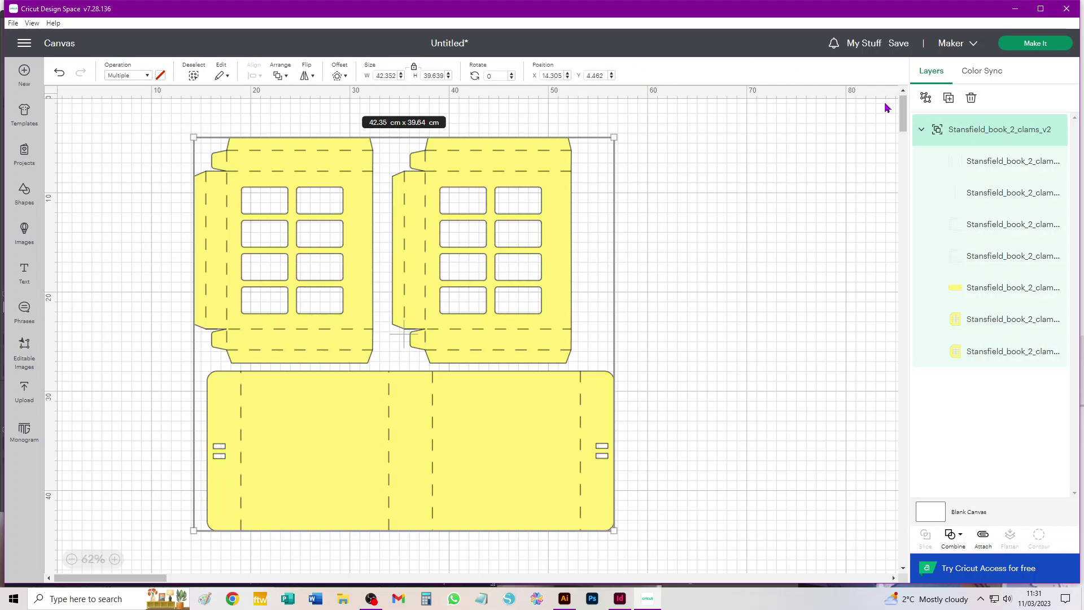
pyautogui.click(926, 100)
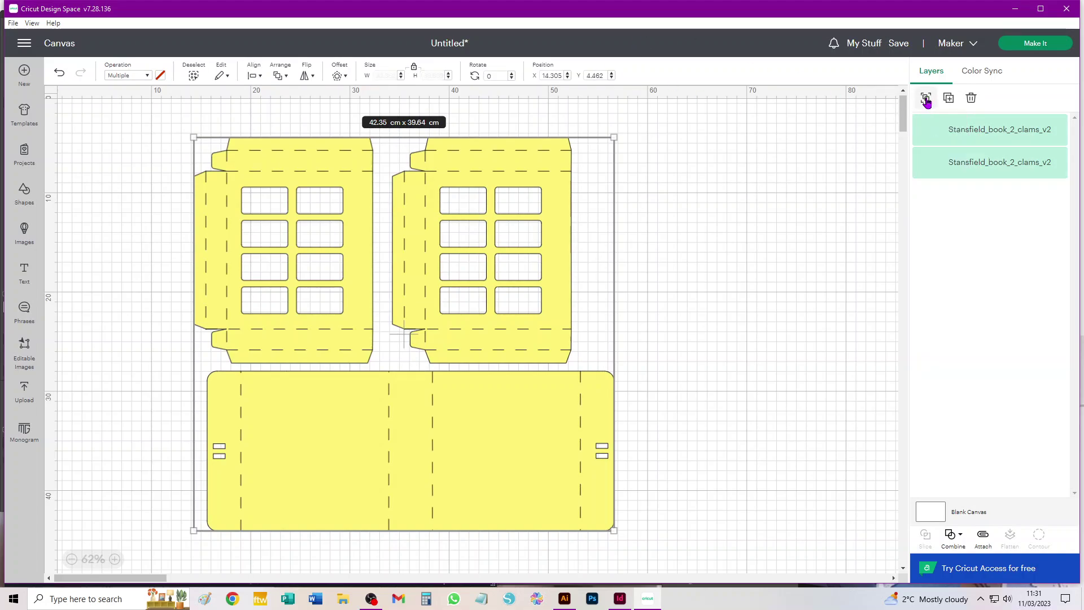
# Attach each of the two window panels to its own score lines.
pyautogui.click(757, 206)
pyautogui.moveTo(668, 121); pyautogui.dragTo(391, 368)
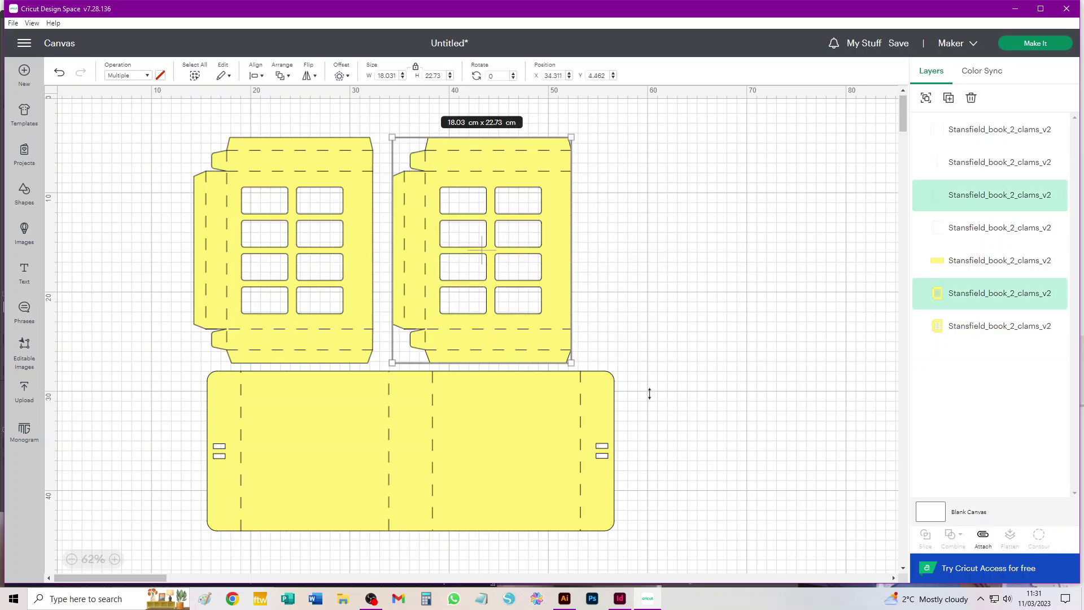
pyautogui.click(983, 550)
pyautogui.click(649, 354)
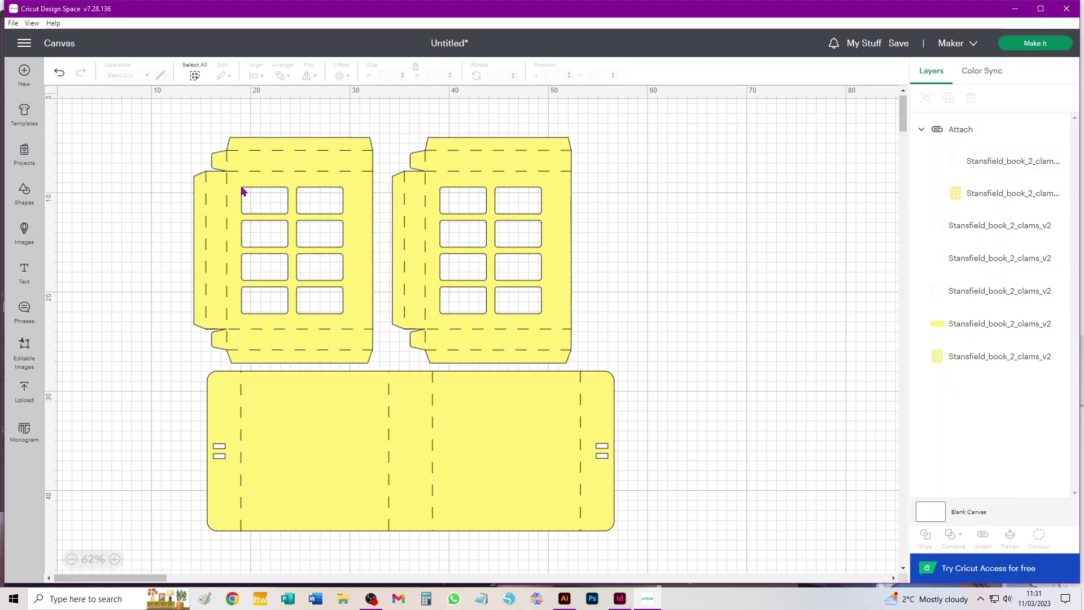
pyautogui.moveTo(149, 123); pyautogui.dragTo(379, 368)
pyautogui.click(983, 536)
pyautogui.moveTo(629, 549); pyautogui.dragTo(185, 370)
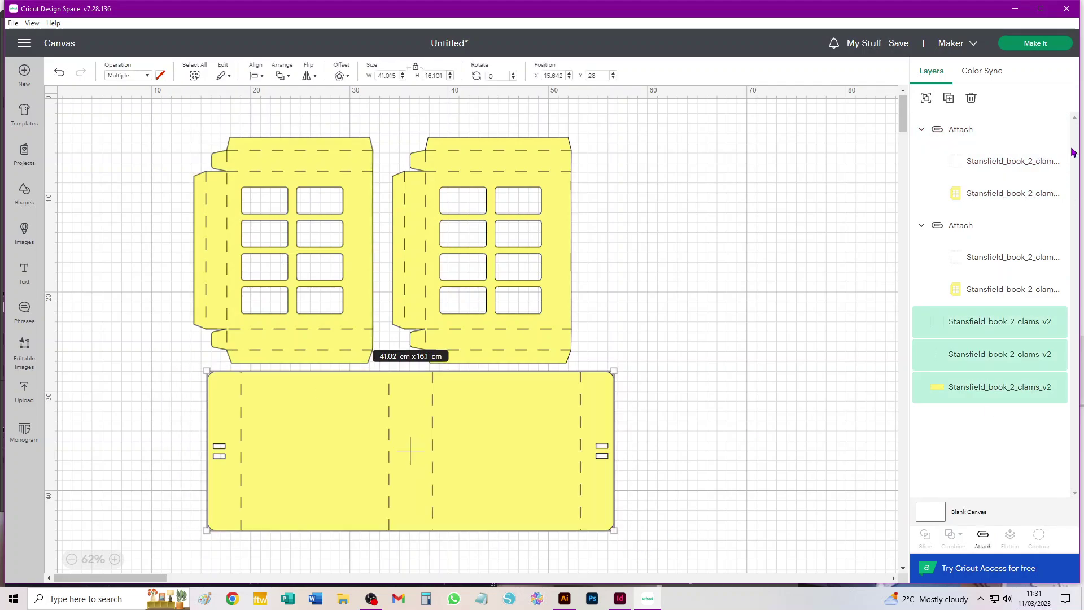
pyautogui.click(1022, 47)
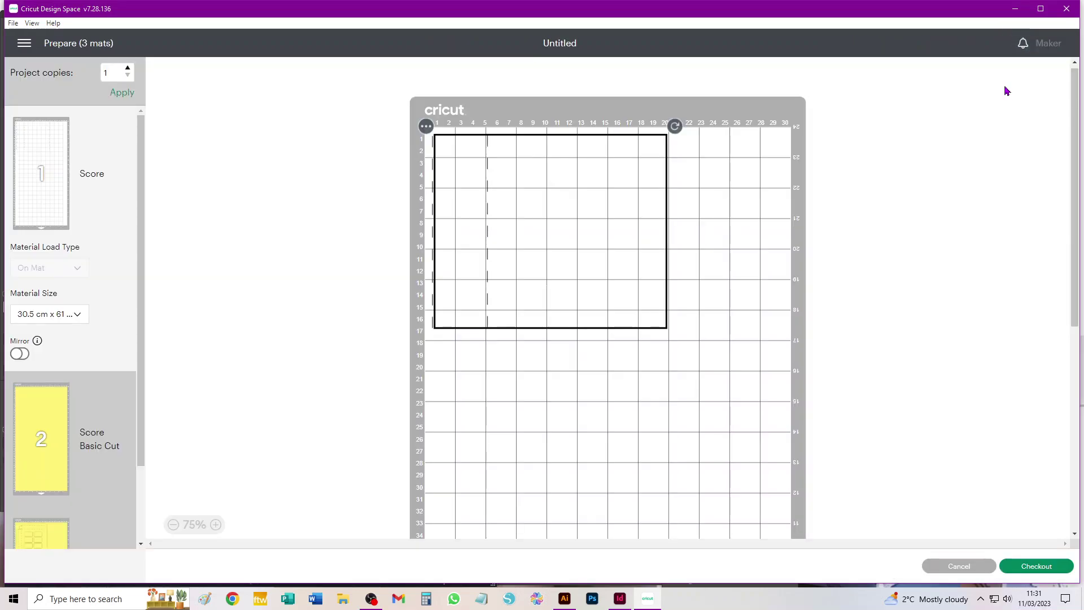
pyautogui.click(993, 567)
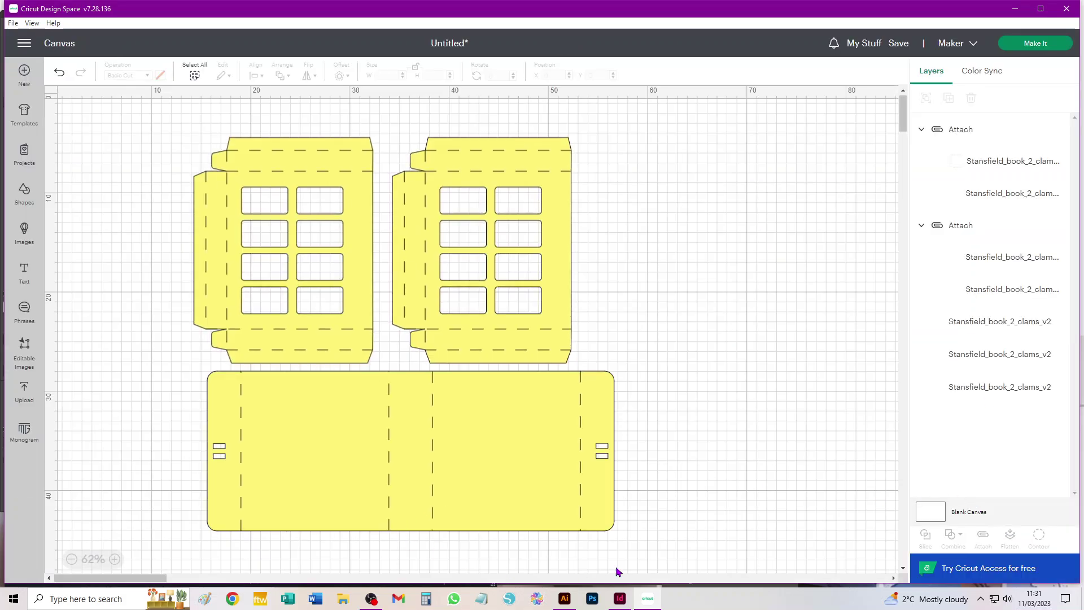
# Attach the wide rectangular panel to its score lines and prepare the mats for cutting.
pyautogui.moveTo(658, 536); pyautogui.dragTo(179, 370)
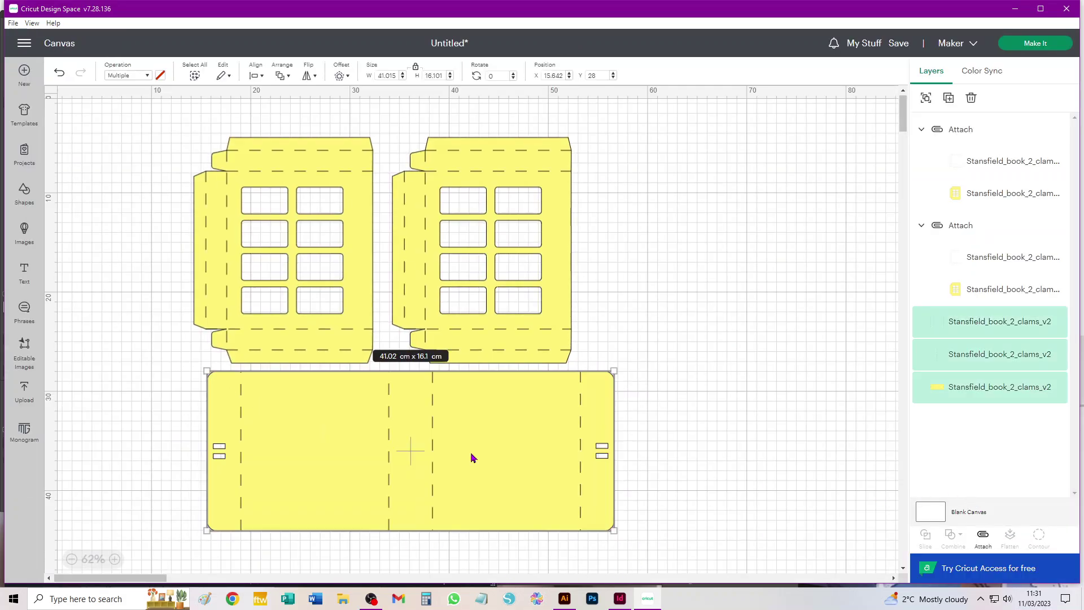
pyautogui.click(982, 538)
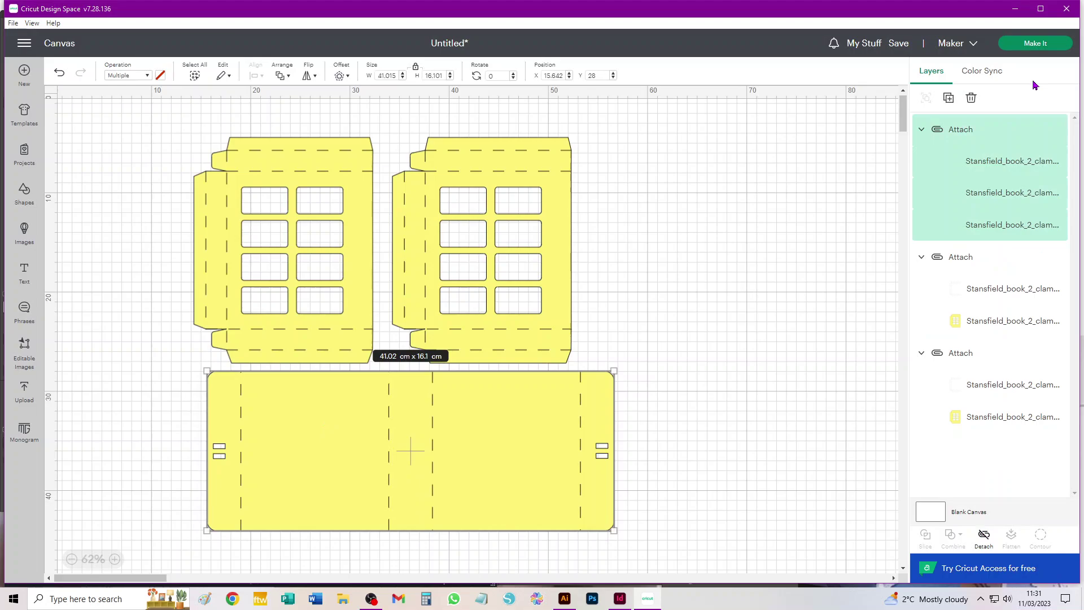
pyautogui.click(1025, 45)
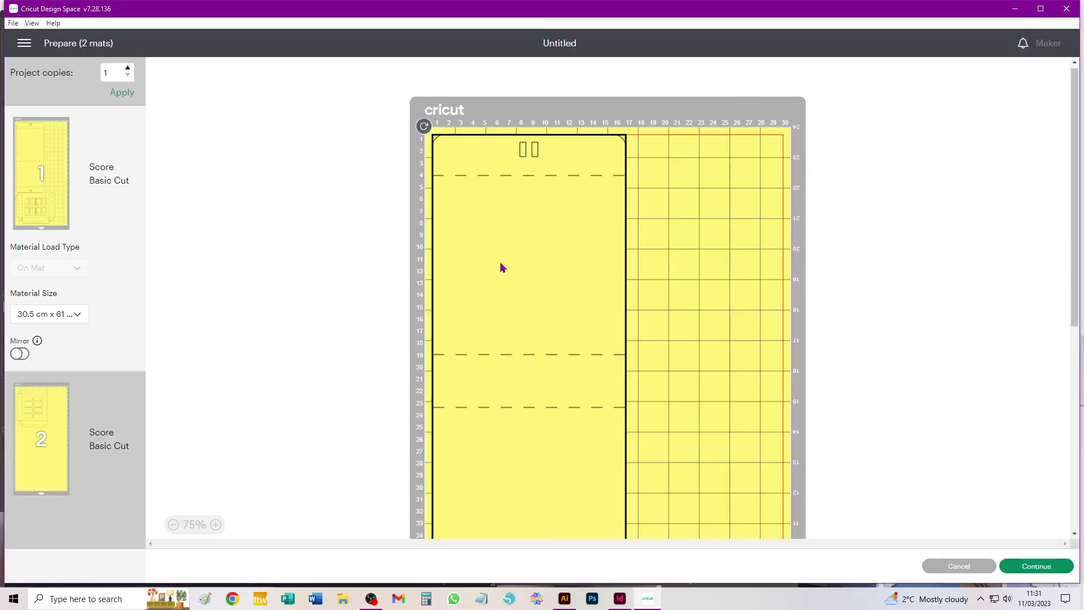
# Try the 30.5 cm x 48.26 cm material size on the first mat, and set it to 27.9 cm x 43.2 cm (Tabloid).
pyautogui.click(60, 317)
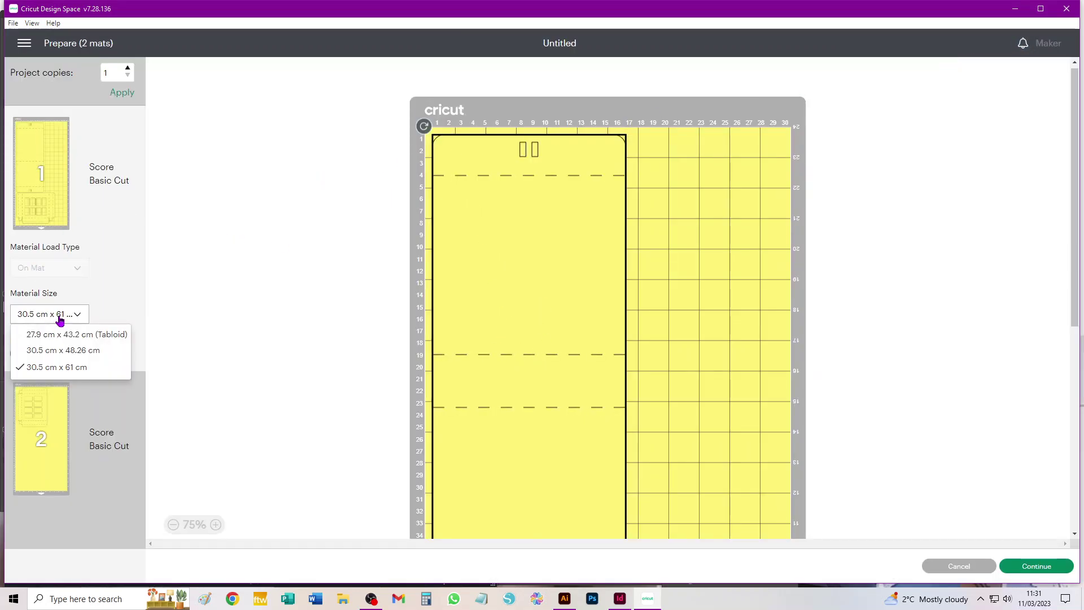
pyautogui.click(57, 352)
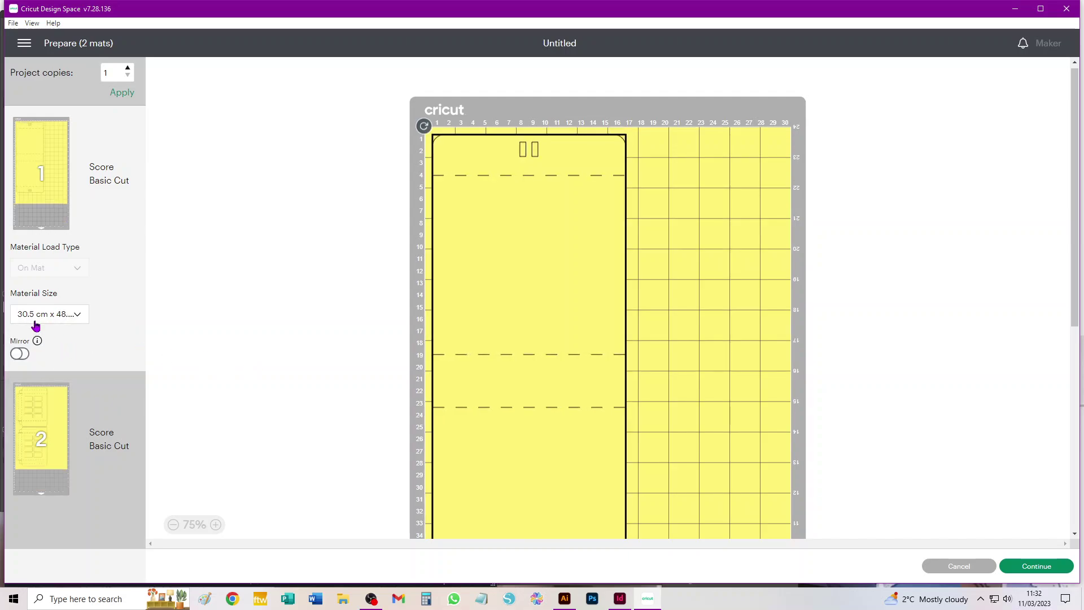
pyautogui.click(76, 318)
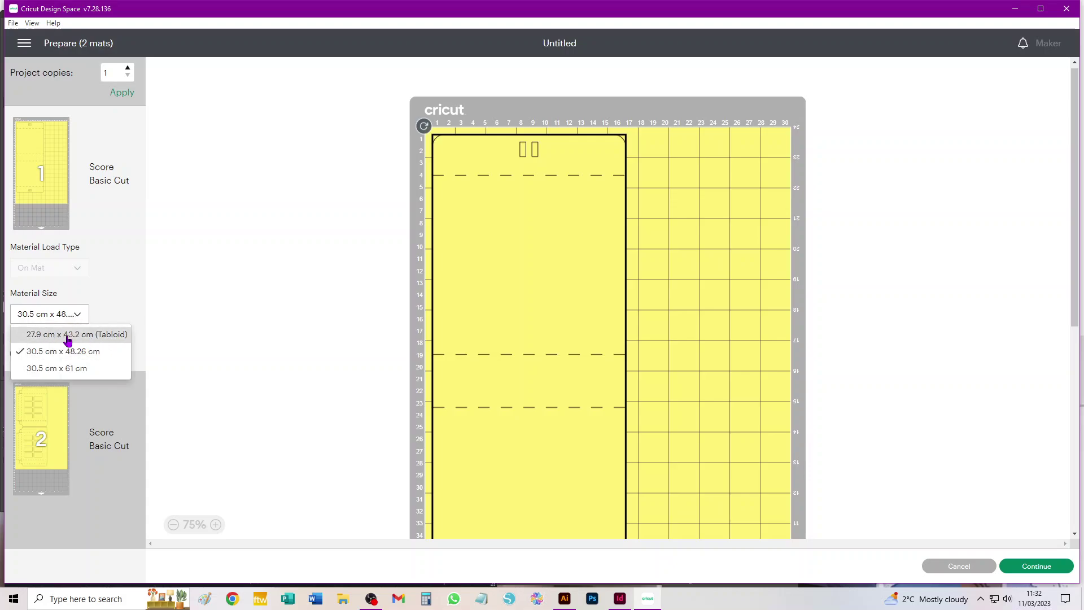
pyautogui.click(68, 336)
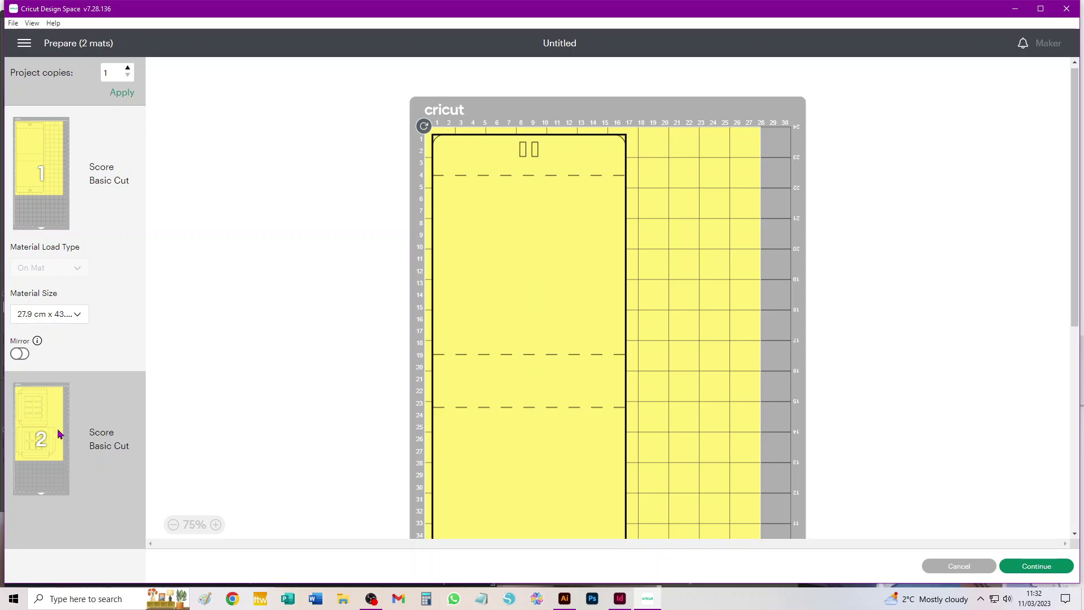
# On the second mat, rotate the upper window panel a quarter turn and stack both window panels closely one below the other.
pyautogui.click(13, 424)
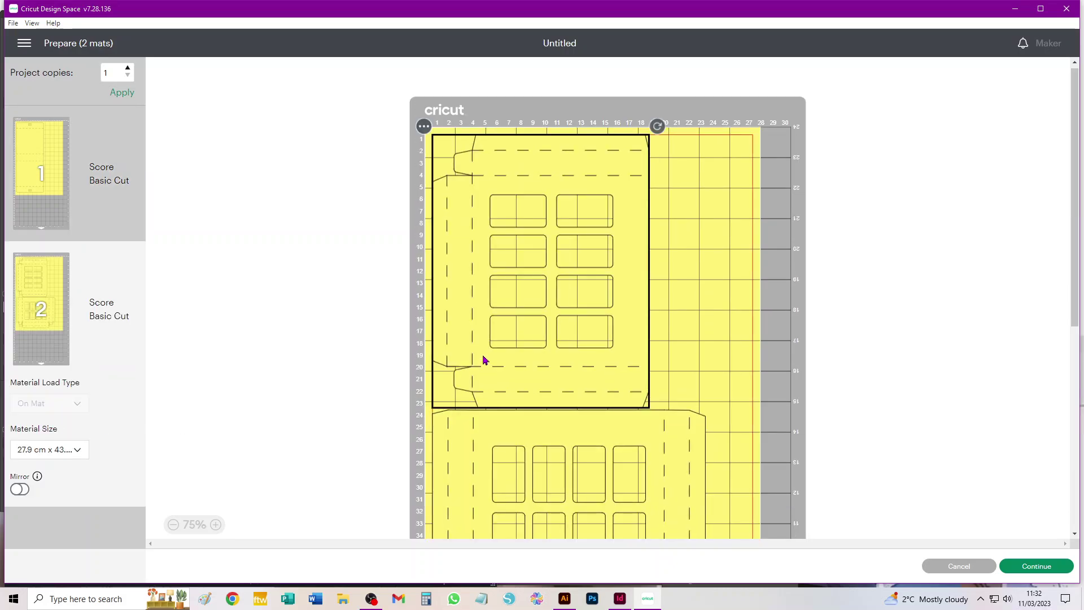
pyautogui.moveTo(659, 129); pyautogui.dragTo(411, 145)
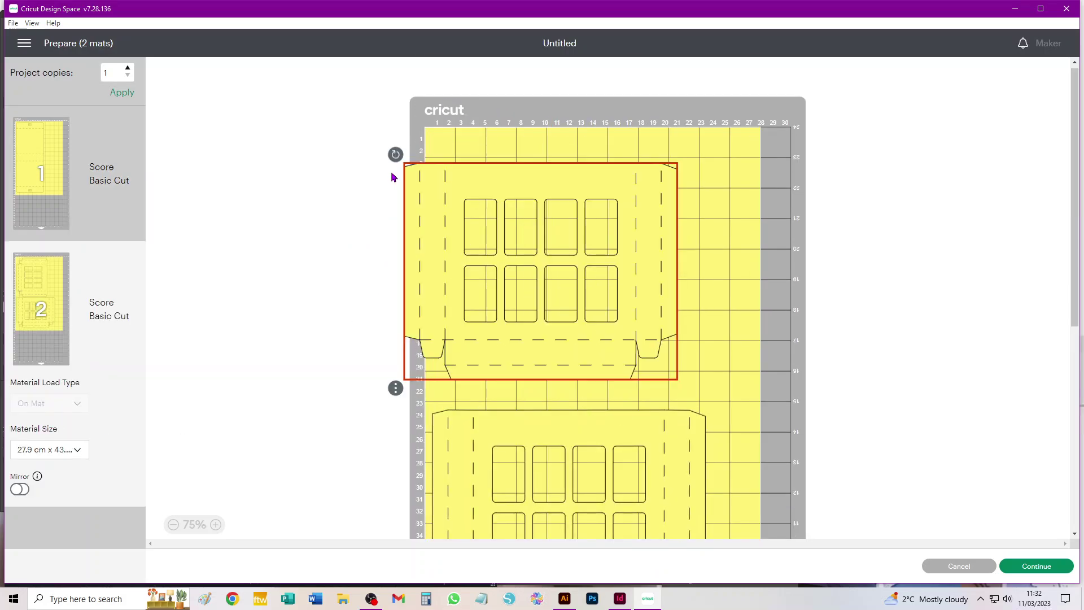
pyautogui.moveTo(560, 334); pyautogui.dragTo(577, 289)
pyautogui.moveTo(576, 450); pyautogui.dragTo(567, 391)
pyautogui.scroll(-3, 872, 362)
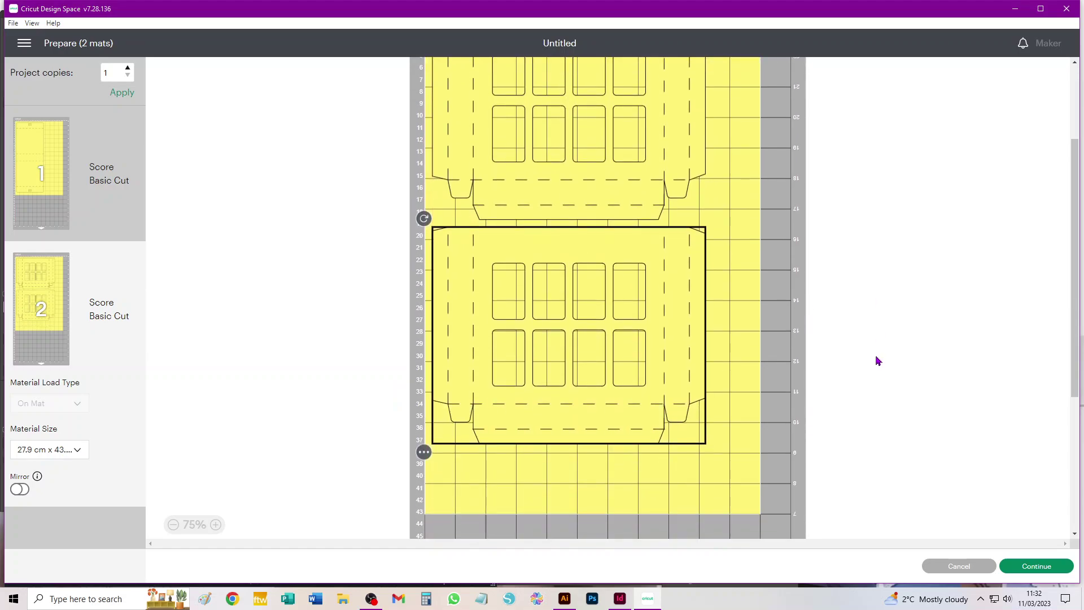
# Set the second mat's material size to A3.
pyautogui.click(75, 450)
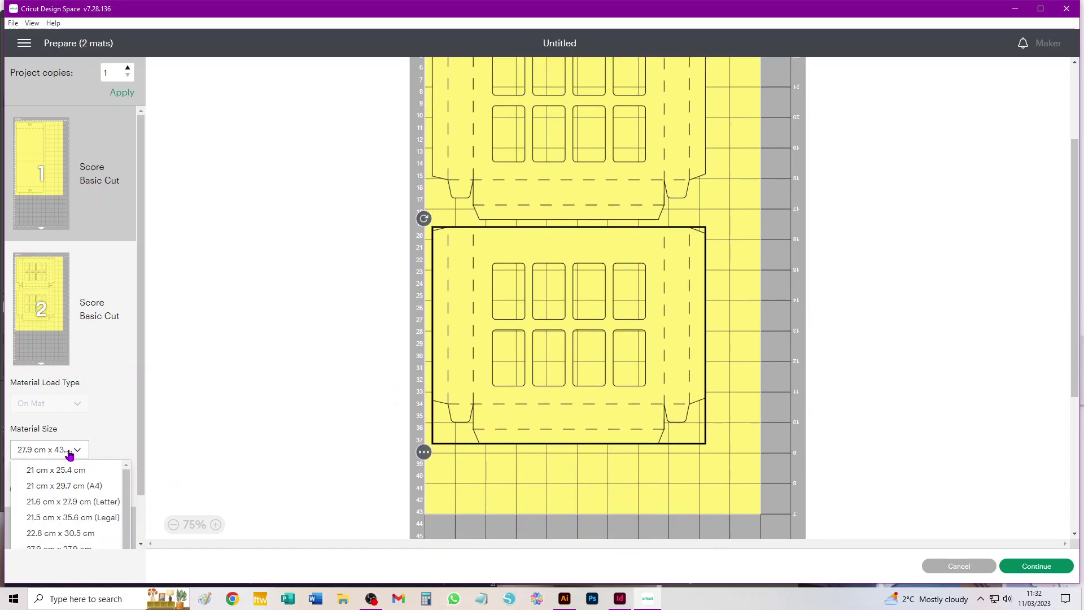
pyautogui.scroll(-1, 73, 531)
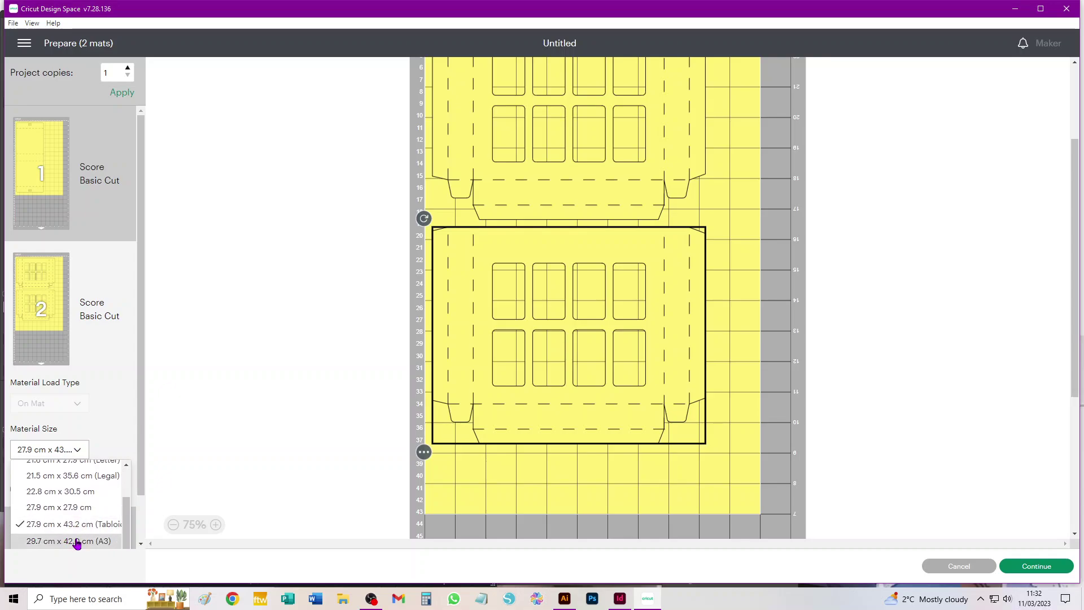
pyautogui.click(74, 541)
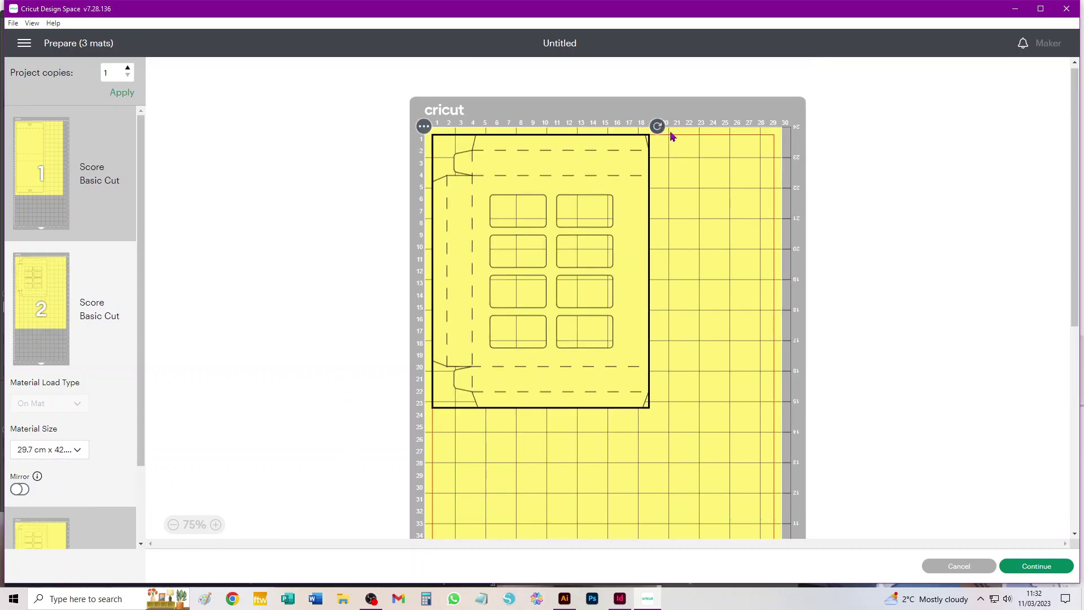
# Rotate the window panel on the second mat a quarter turn and place it against the material's upper edge.
pyautogui.moveTo(659, 128); pyautogui.dragTo(752, 304)
pyautogui.moveTo(734, 366); pyautogui.dragTo(704, 421)
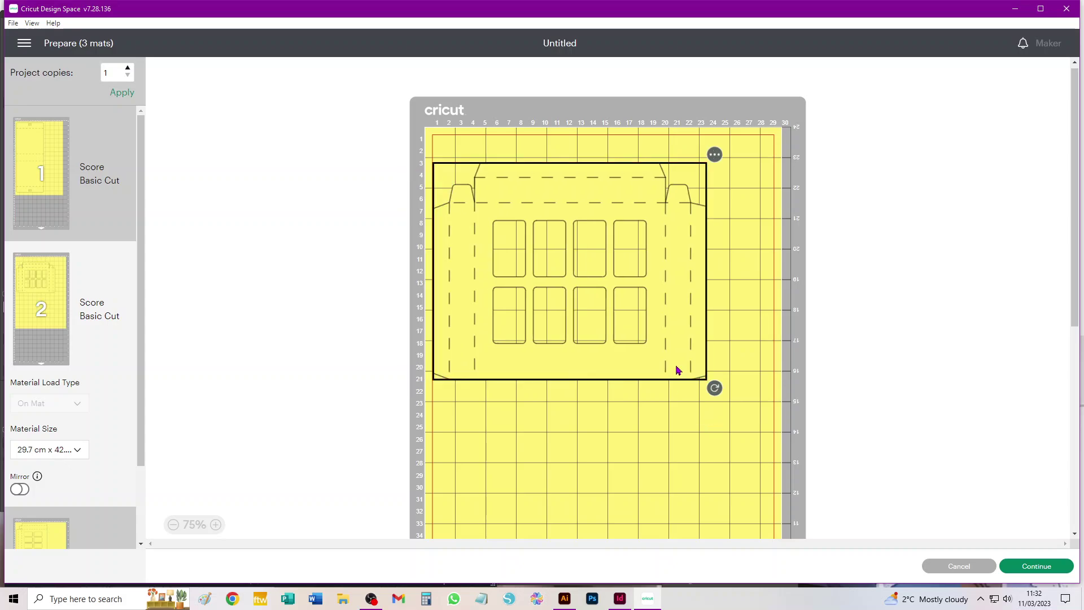
pyautogui.moveTo(676, 367); pyautogui.dragTo(672, 293)
# Move the window panel from the third mat onto the second mat.
pyautogui.click(41, 531)
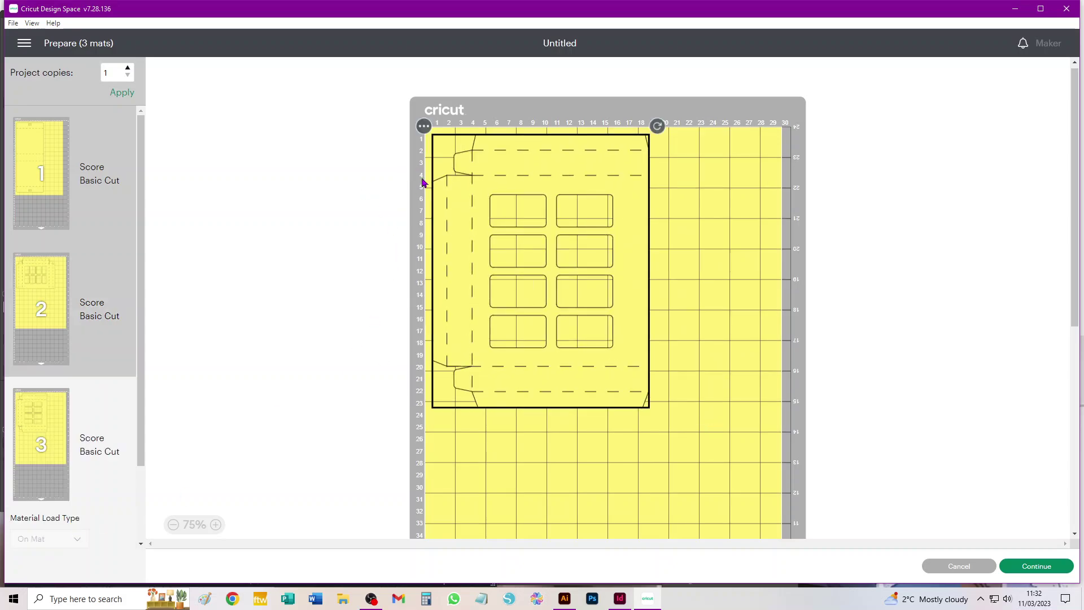
pyautogui.click(424, 127)
pyautogui.click(417, 151)
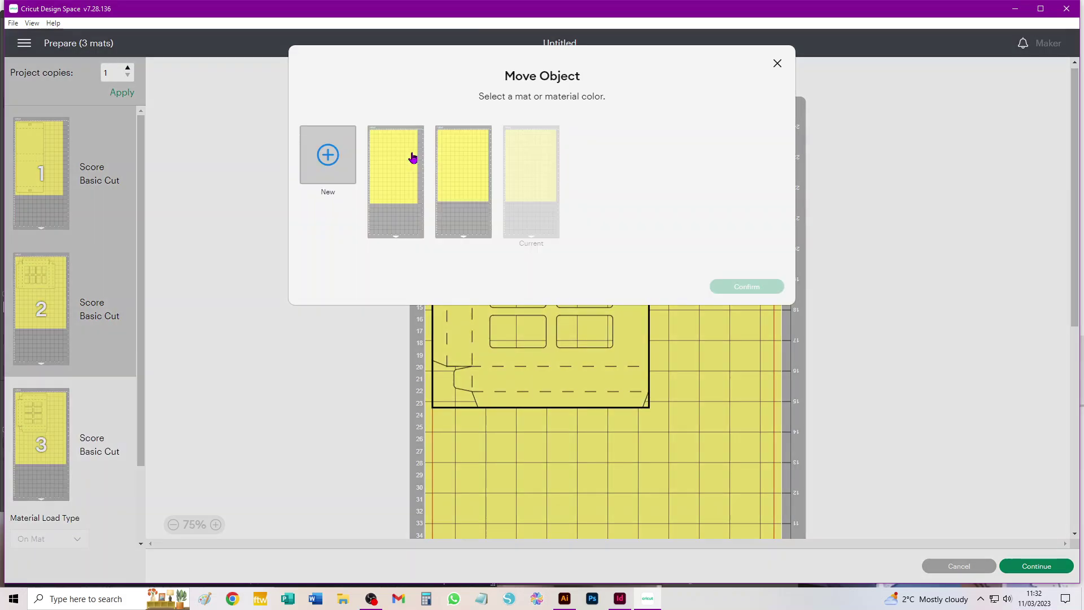
pyautogui.click(460, 177)
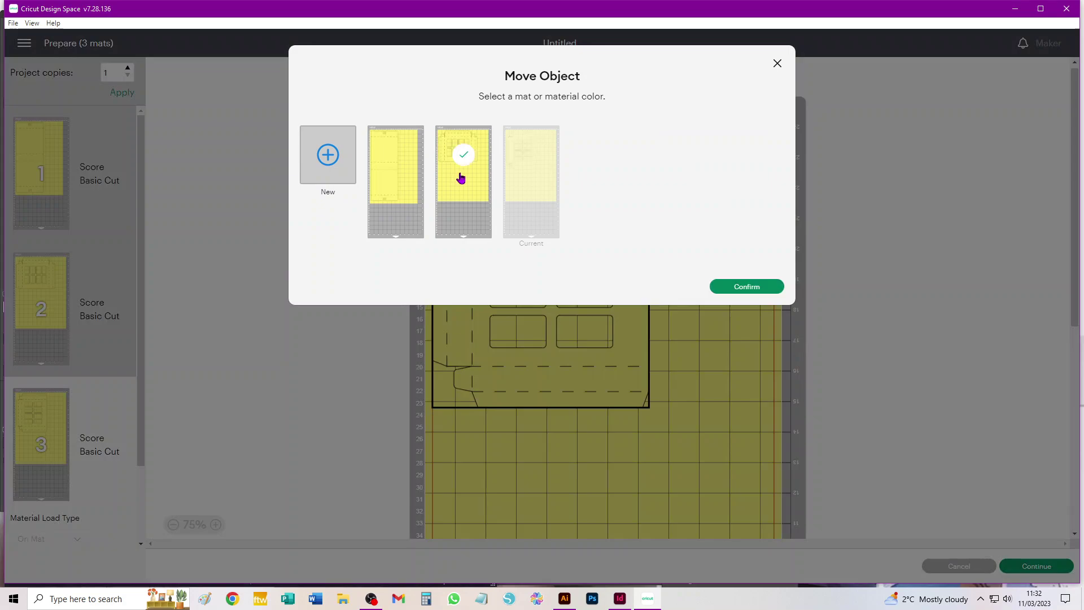
pyautogui.click(757, 289)
# Fit the moved window panel, rotated a quarter turn, directly below the first one, and cancel the mat preparation to return to the canvas.
pyautogui.moveTo(618, 235); pyautogui.dragTo(622, 343)
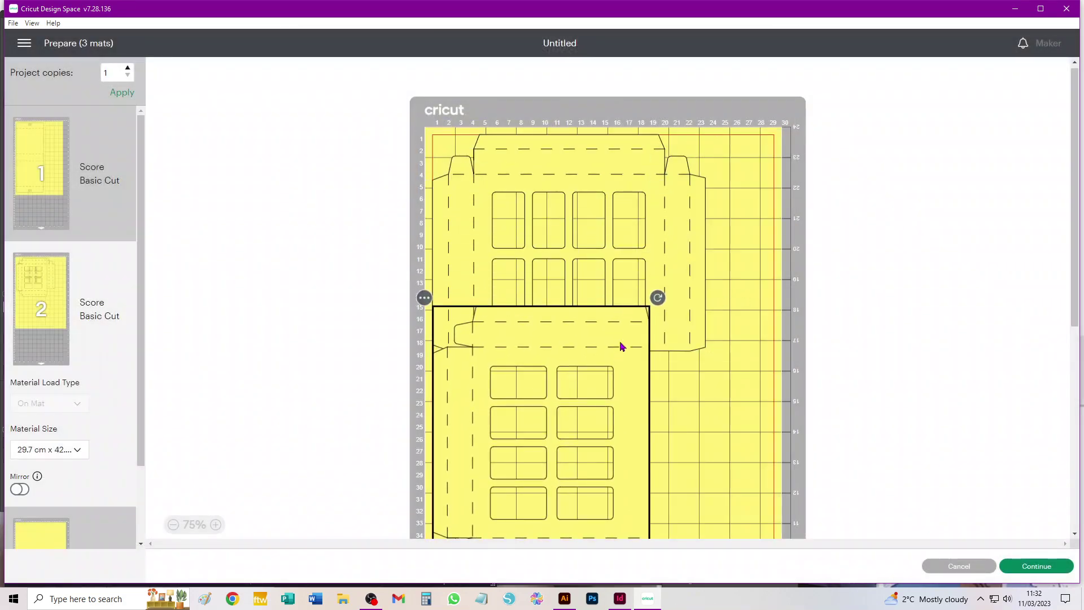
pyautogui.moveTo(659, 299); pyautogui.dragTo(760, 557)
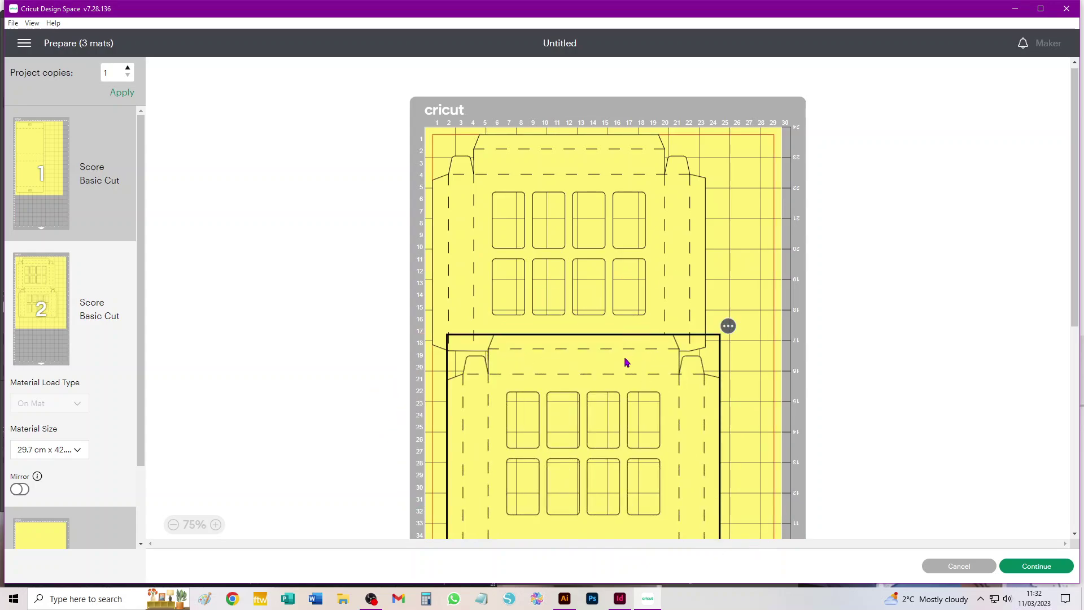
pyautogui.moveTo(627, 363); pyautogui.dragTo(610, 380)
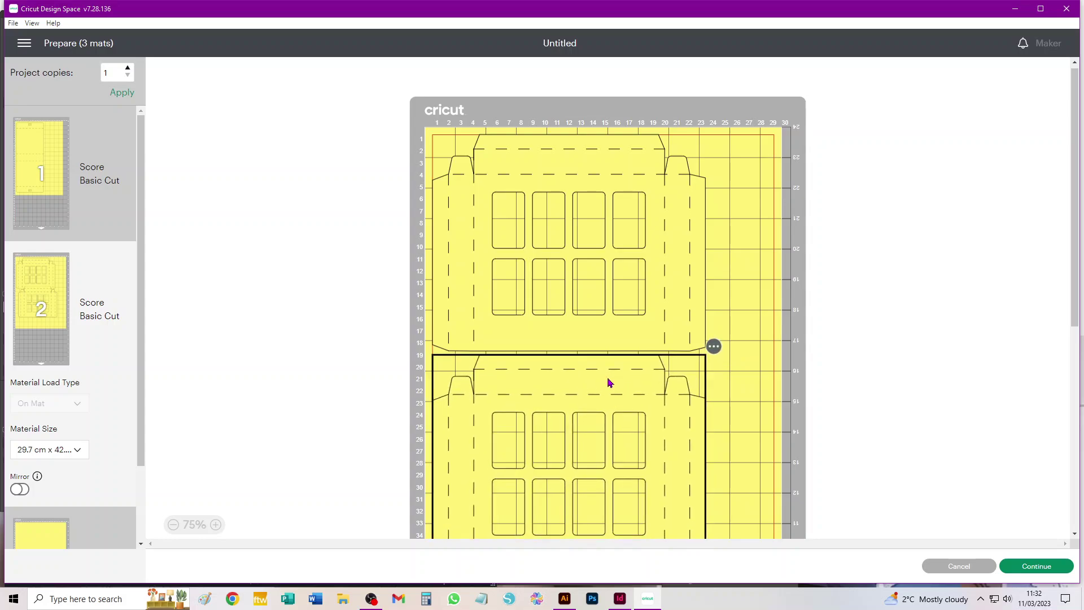
pyautogui.scroll(-5, 757, 294)
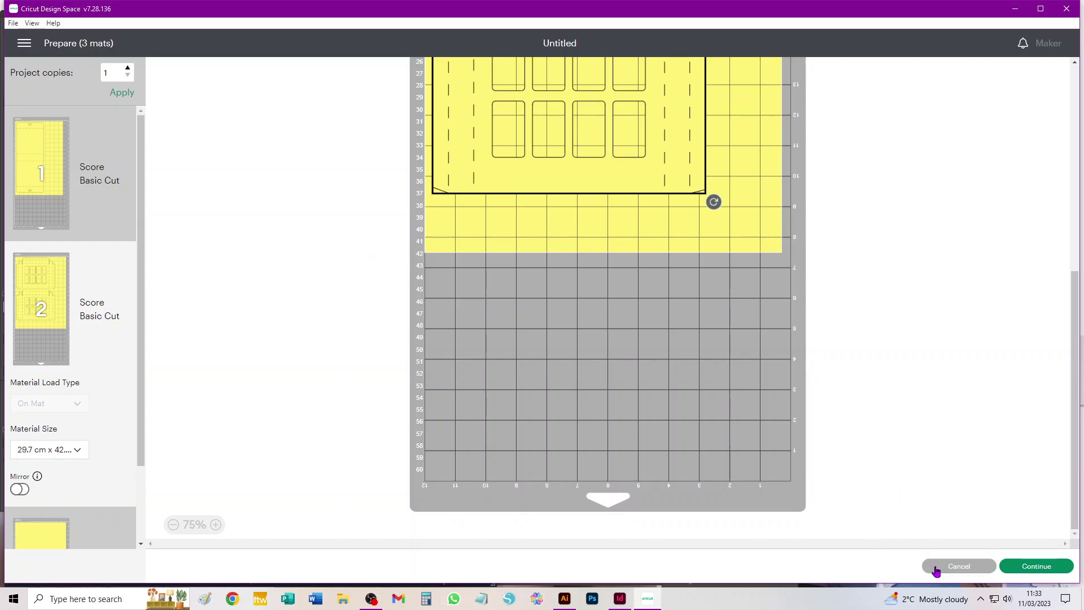
pyautogui.click(936, 568)
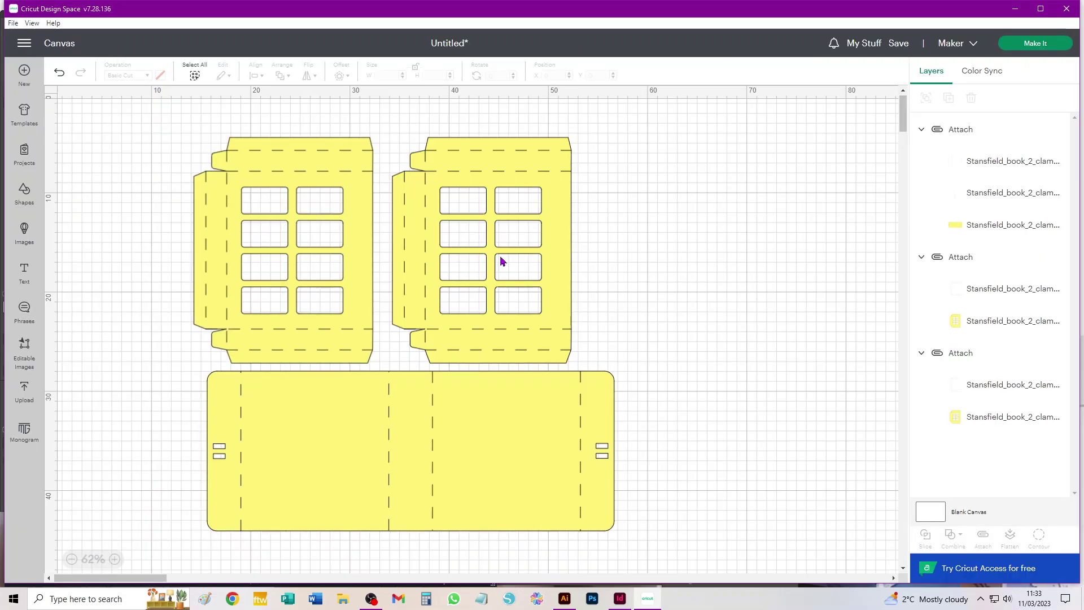